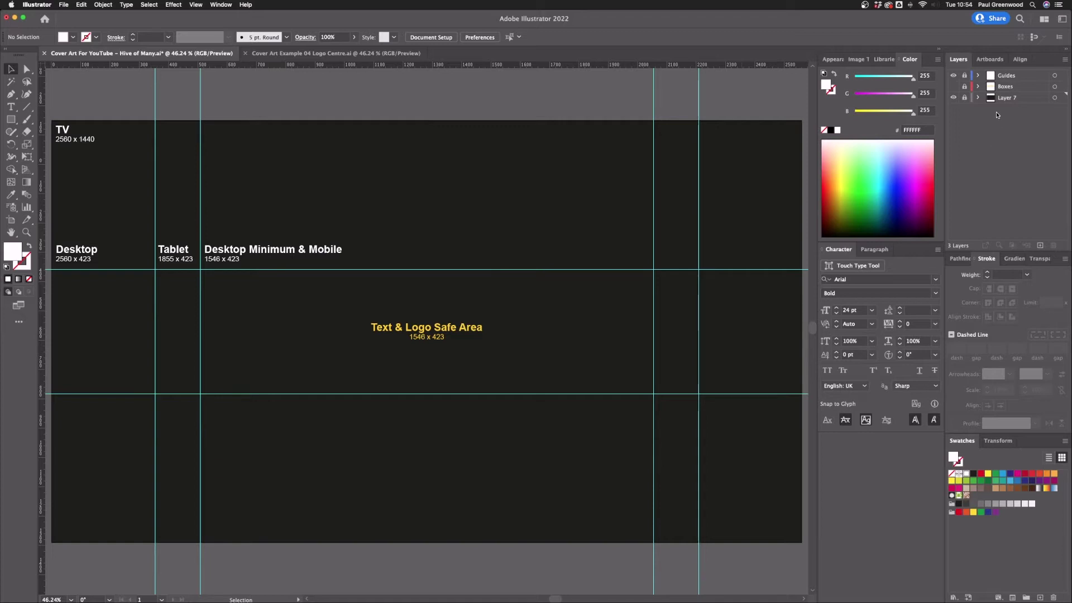
Toggle the Guides and Boxes layers off and on to inspect the template's safe areas.
{"action": "left_click", "coordinate": [953, 76]}
{"action": "left_click", "coordinate": [953, 87]}
{"action": "left_click", "coordinate": [954, 87]}
{"action": "left_click", "coordinate": [953, 75]}
Check the view options, toggle the guide lines off and on, and select the HOW-TO TECH title group.
{"action": "left_click", "coordinate": [195, 5]}
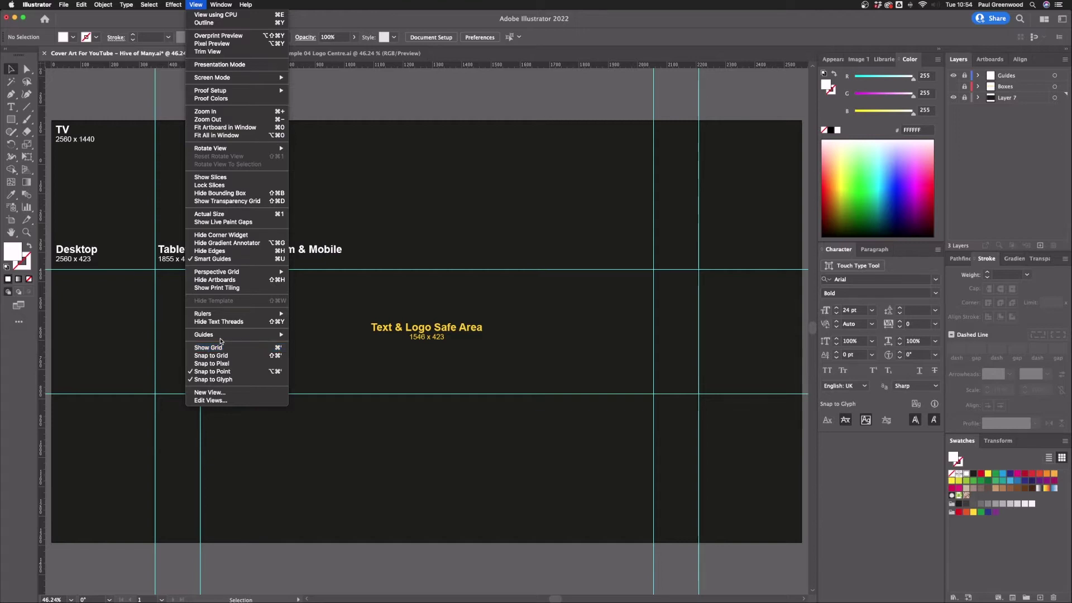
{"action": "mouse_move", "coordinate": [224, 337]}
{"action": "left_click", "coordinate": [355, 94]}
{"action": "key", "text": "super+semicolon"}
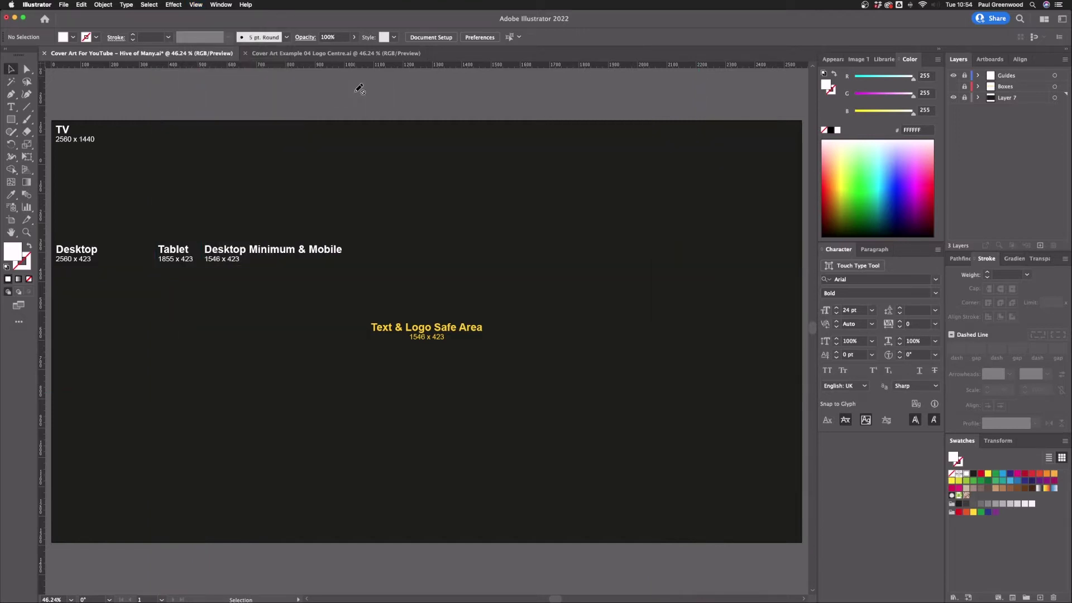
{"action": "key", "text": "super+semicolon"}
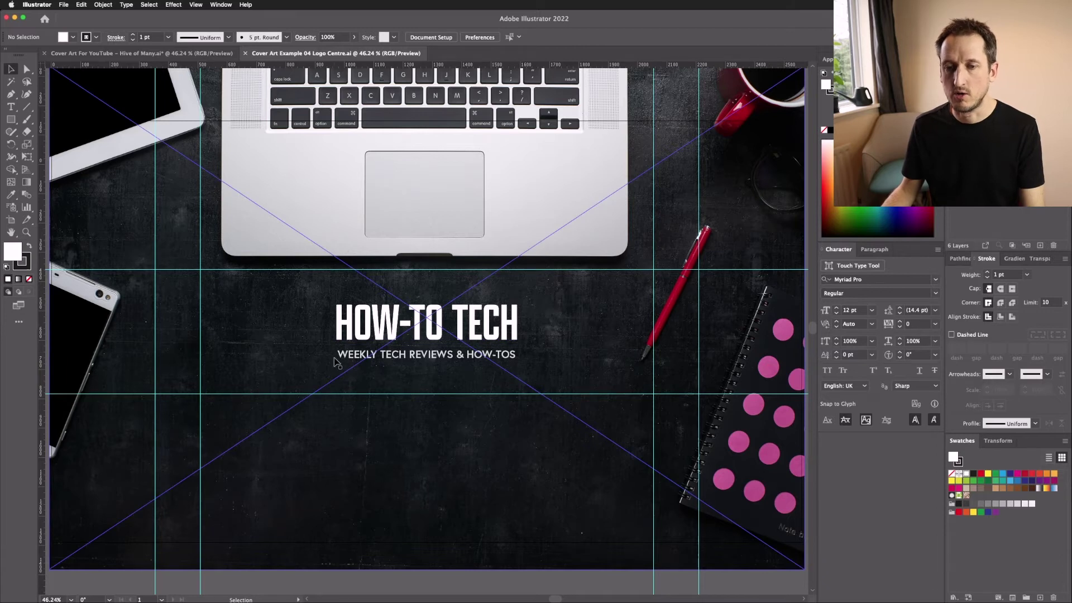
{"action": "left_click", "coordinate": [369, 332]}
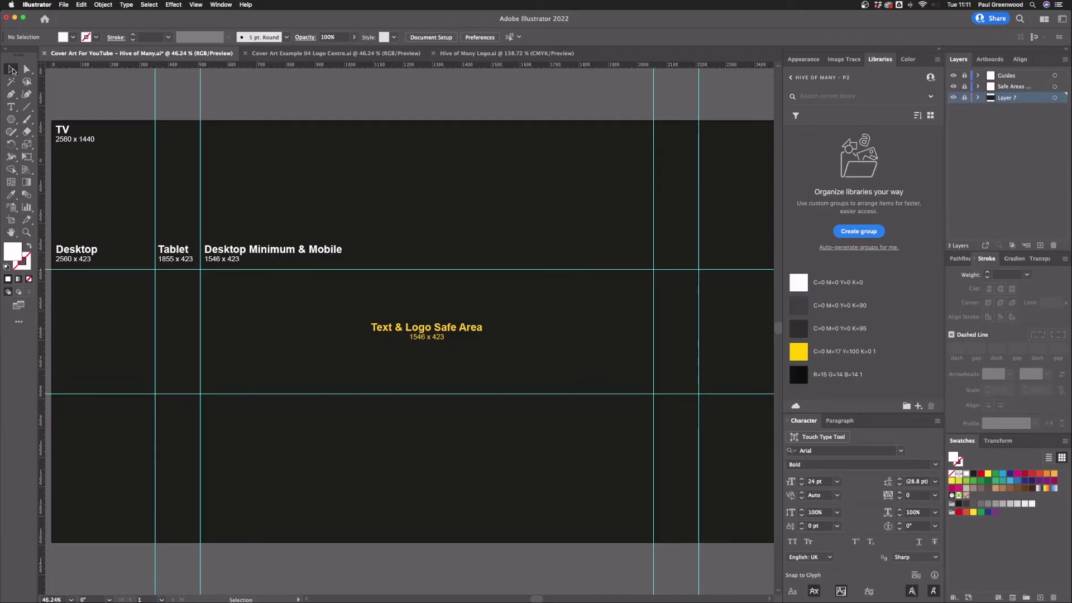
Hide the Safe Areas labels, add a new layer, and paste the Hive of Many logo onto it.
{"action": "left_click", "coordinate": [953, 87]}
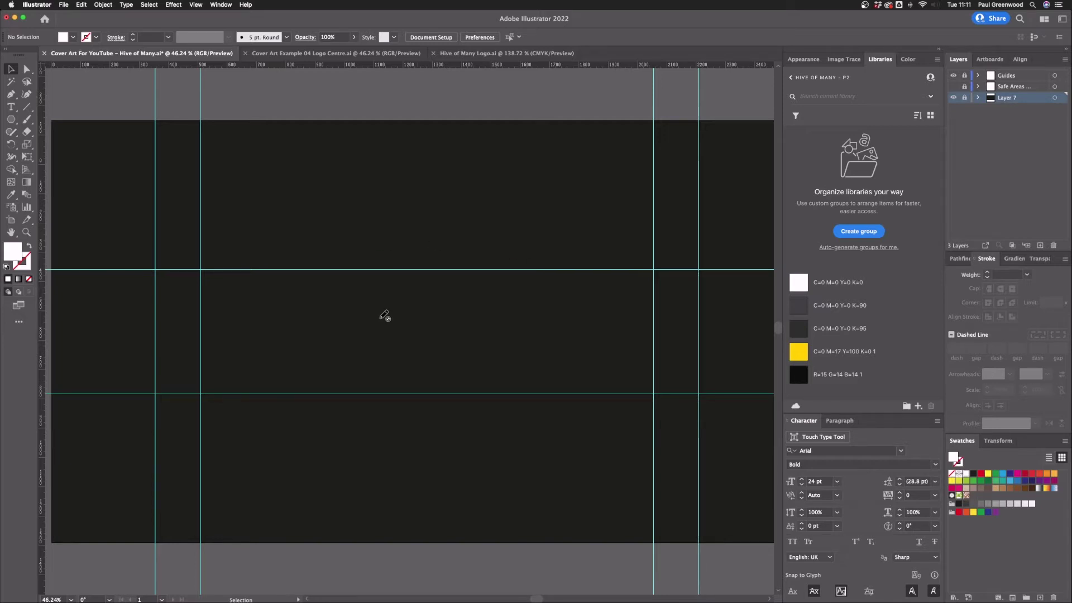
{"action": "left_click", "coordinate": [1038, 246]}
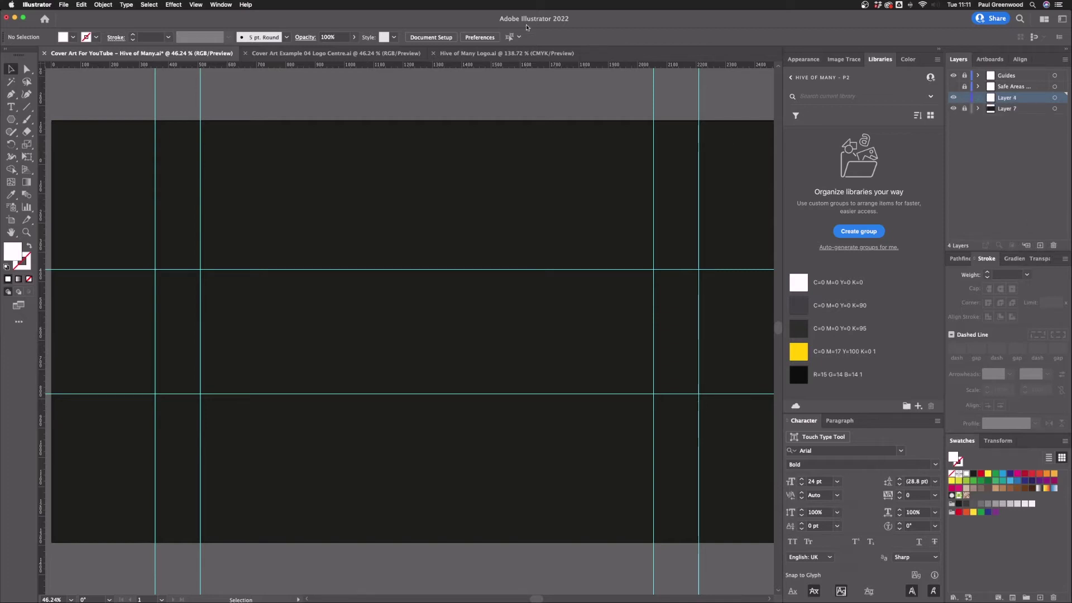
{"action": "left_click", "coordinate": [480, 53]}
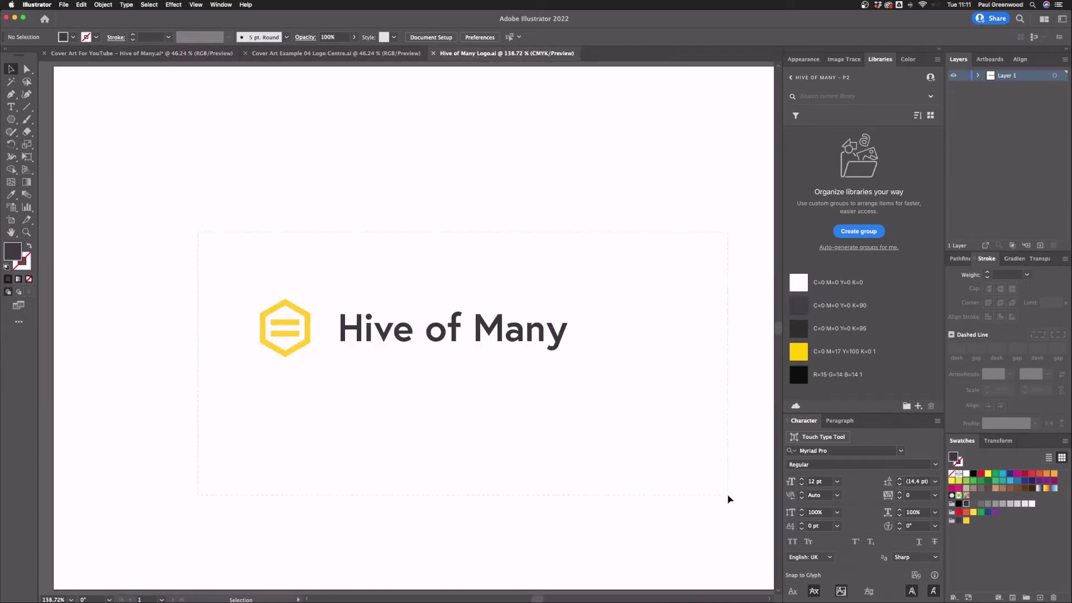
{"action": "key", "text": "super+a"}
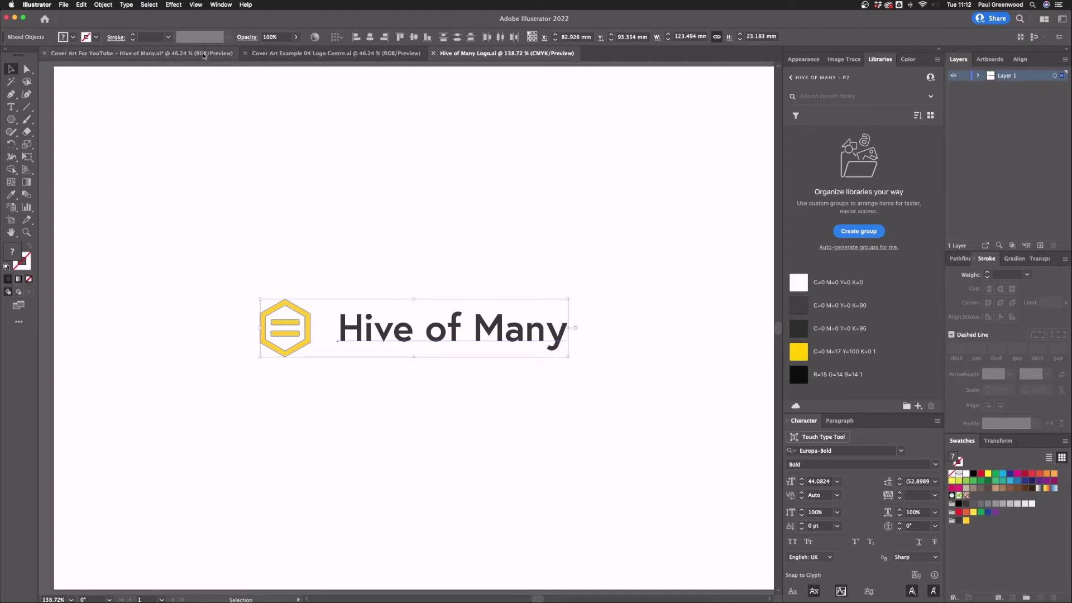
{"action": "left_click", "coordinate": [141, 53]}
{"action": "key", "text": "super+v"}
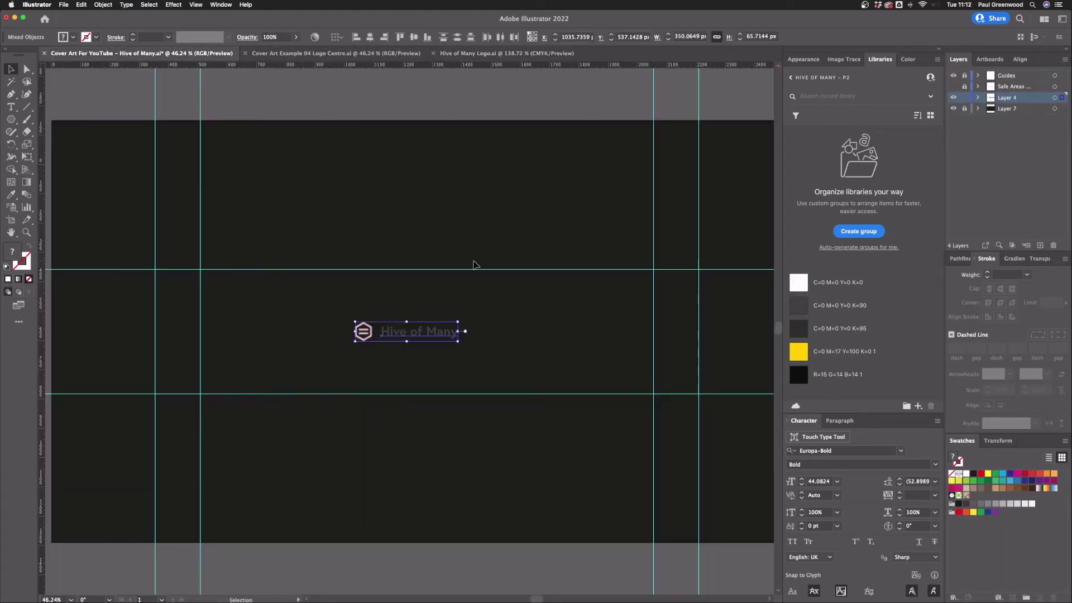
{"action": "left_click", "coordinate": [460, 88]}
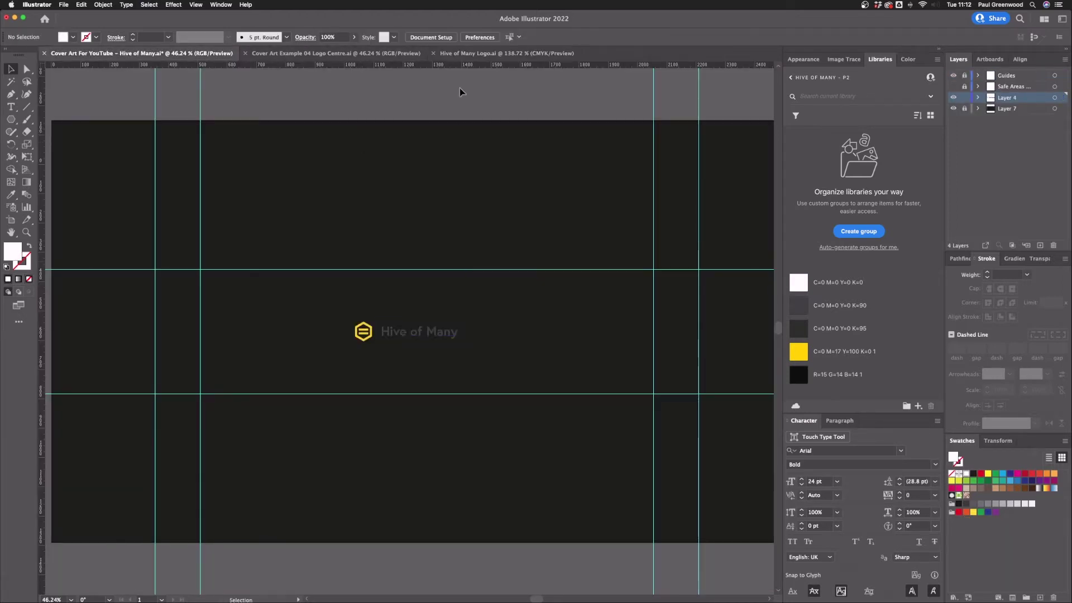
Make the Hive of Many wordmark white and enlarge the logo with its text.
{"action": "left_click", "coordinate": [441, 329]}
{"action": "left_click", "coordinate": [795, 283]}
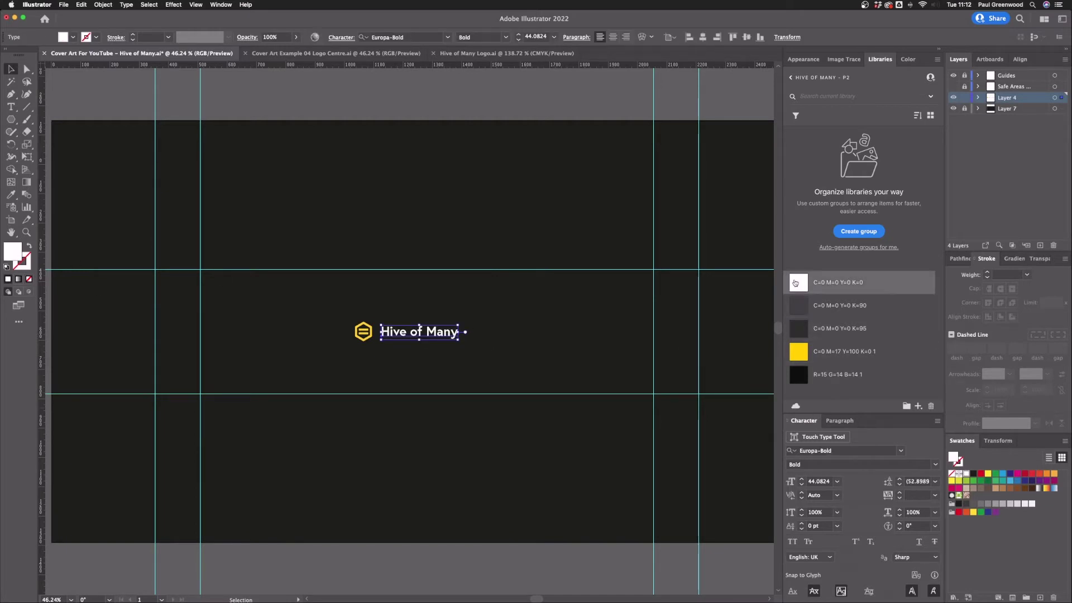
{"action": "left_click", "coordinate": [319, 95]}
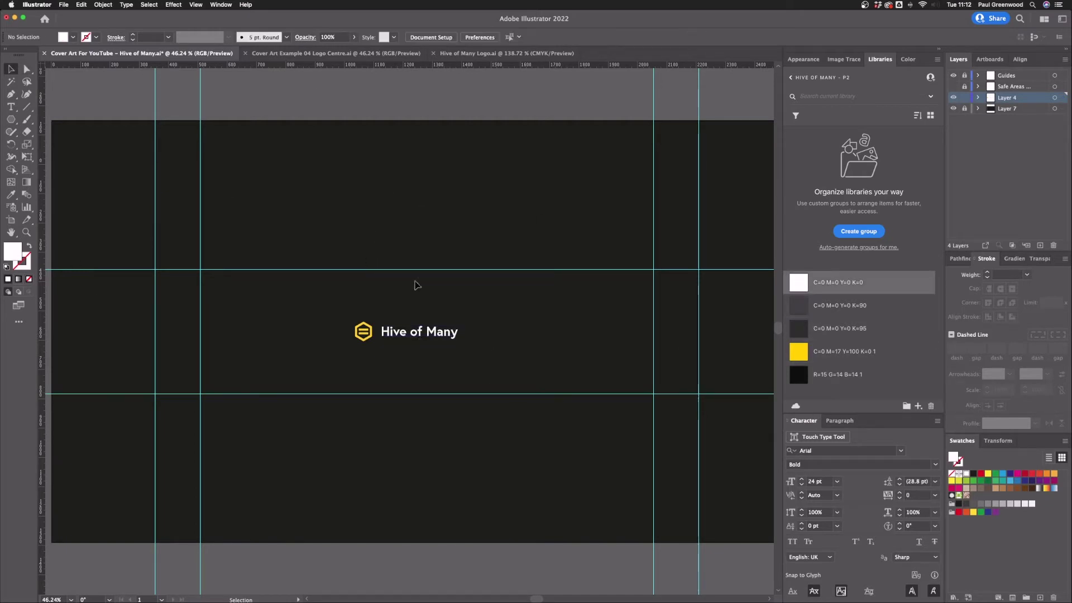
{"action": "left_click_drag", "start_coordinate": [330, 304], "coordinate": [487, 379]}
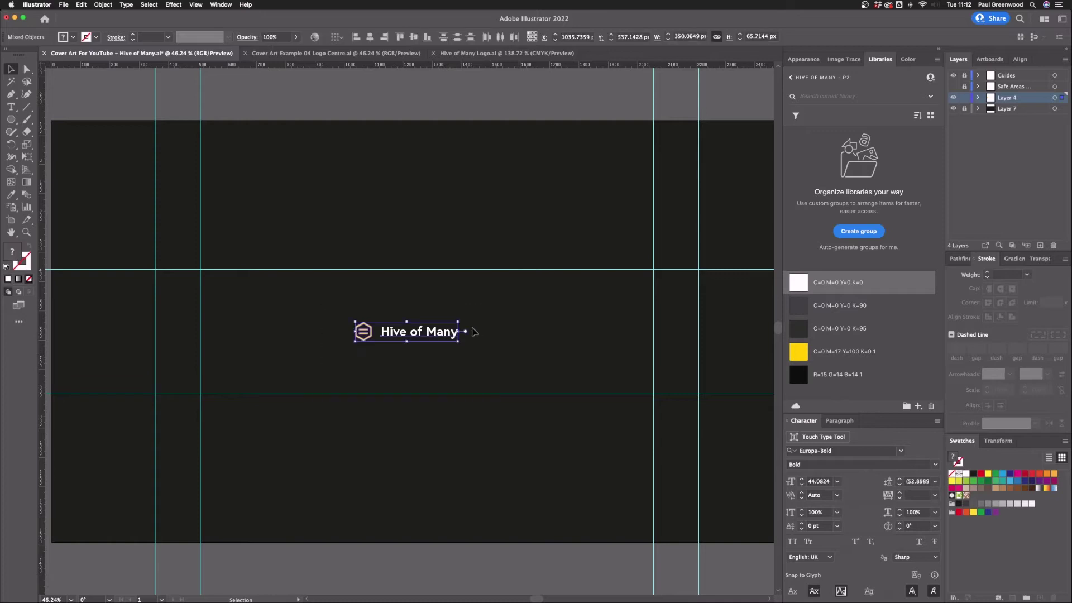
{"action": "left_click_drag", "start_coordinate": [467, 321], "coordinate": [501, 311]}
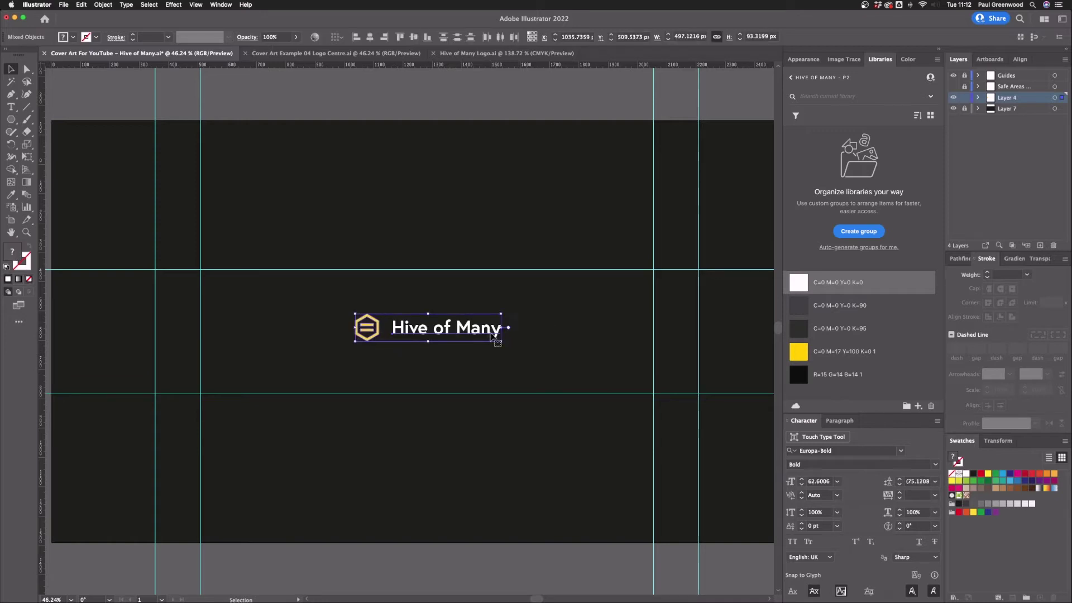
Shift the whole logo left along the middle band against the inner guide.
{"action": "left_click", "coordinate": [430, 330], "text": "shift"}
{"action": "left_click", "coordinate": [446, 328]}
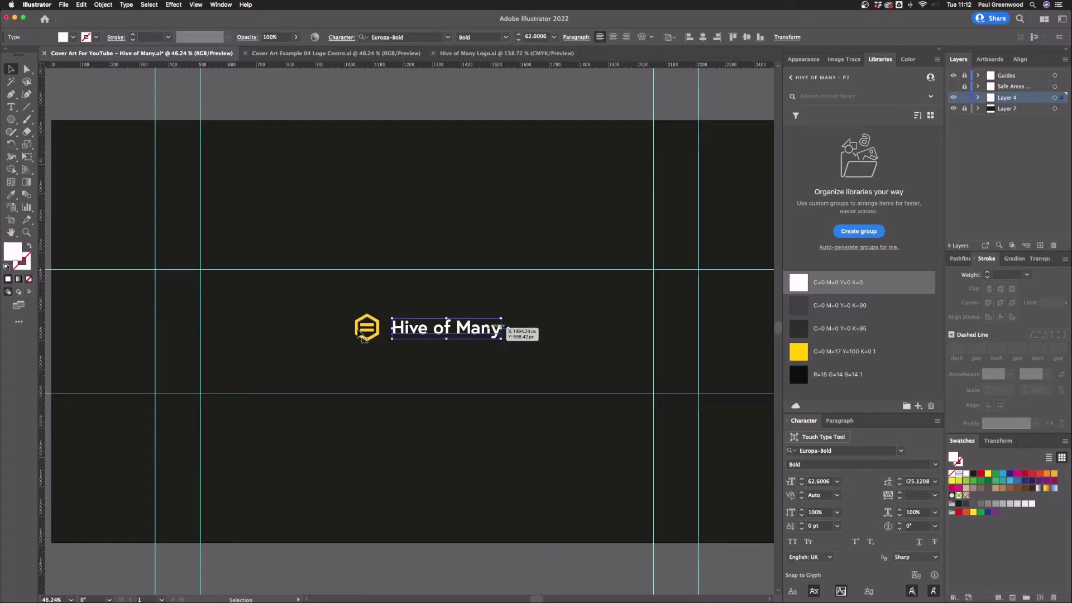
{"action": "left_click", "coordinate": [369, 328], "text": "shift"}
{"action": "left_click_drag", "start_coordinate": [458, 330], "coordinate": [341, 336]}
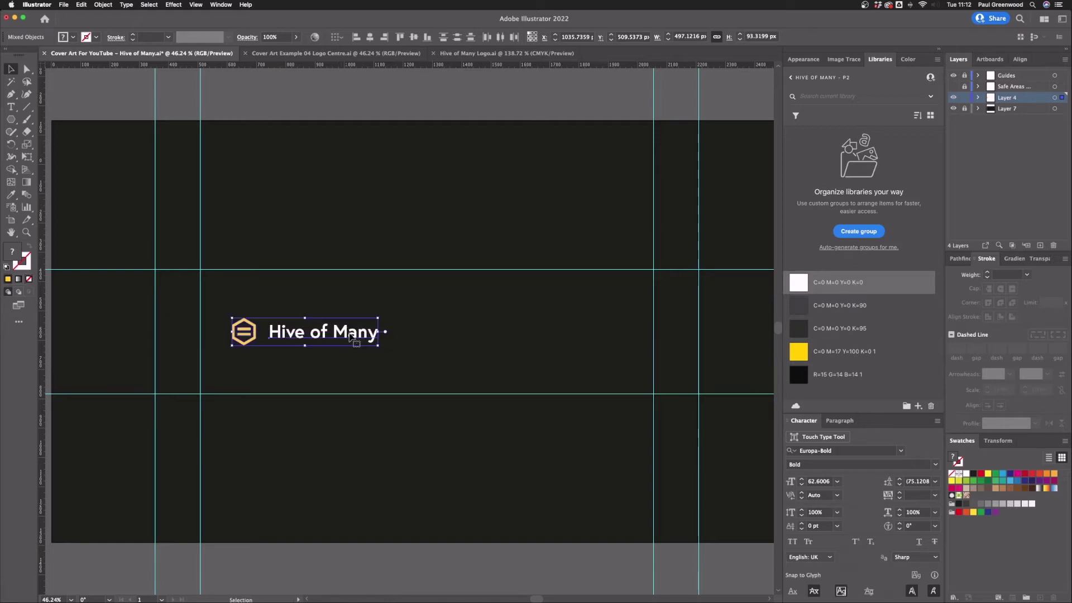
{"action": "left_click", "coordinate": [505, 96]}
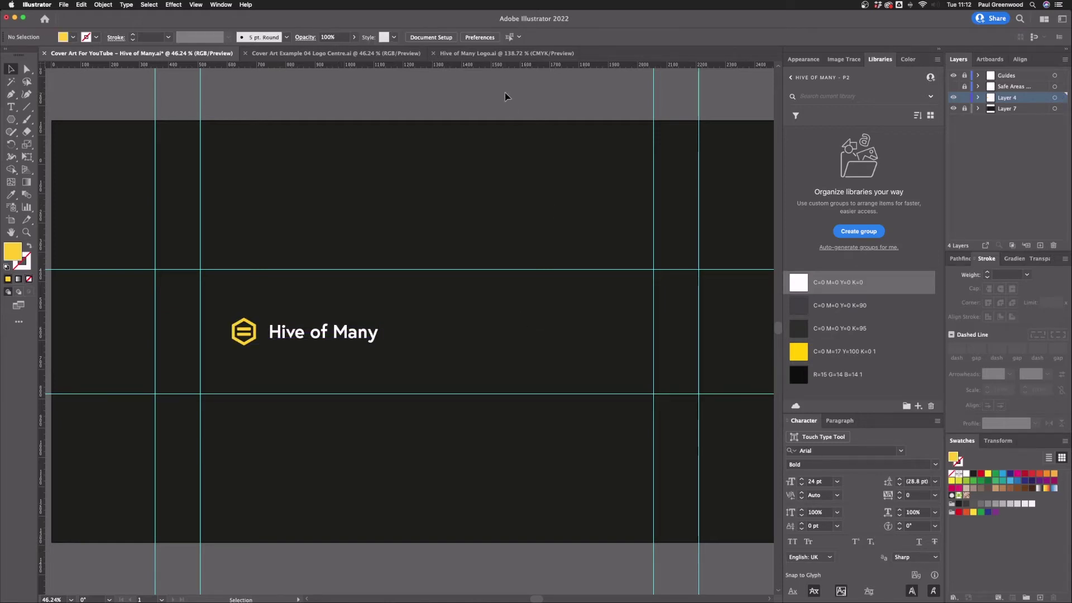
{"action": "left_click", "coordinate": [344, 336]}
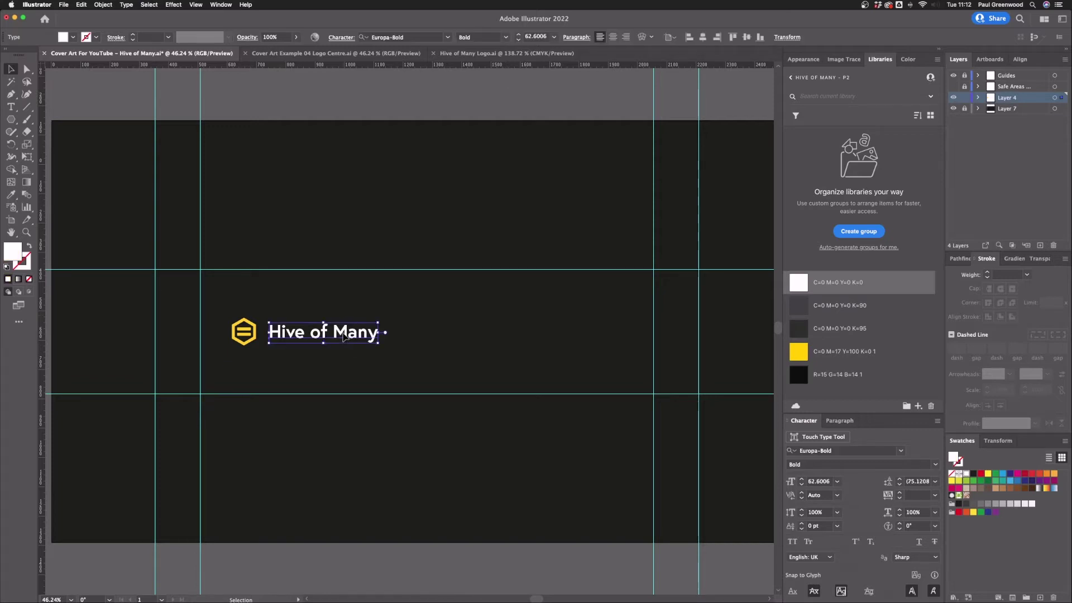
Duplicate the text rightward, retype it as Brand Development, YouTube Tips, Design Tutorials, Tips for Business Owners.
{"action": "left_click_drag", "start_coordinate": [330, 337], "coordinate": [537, 337]}
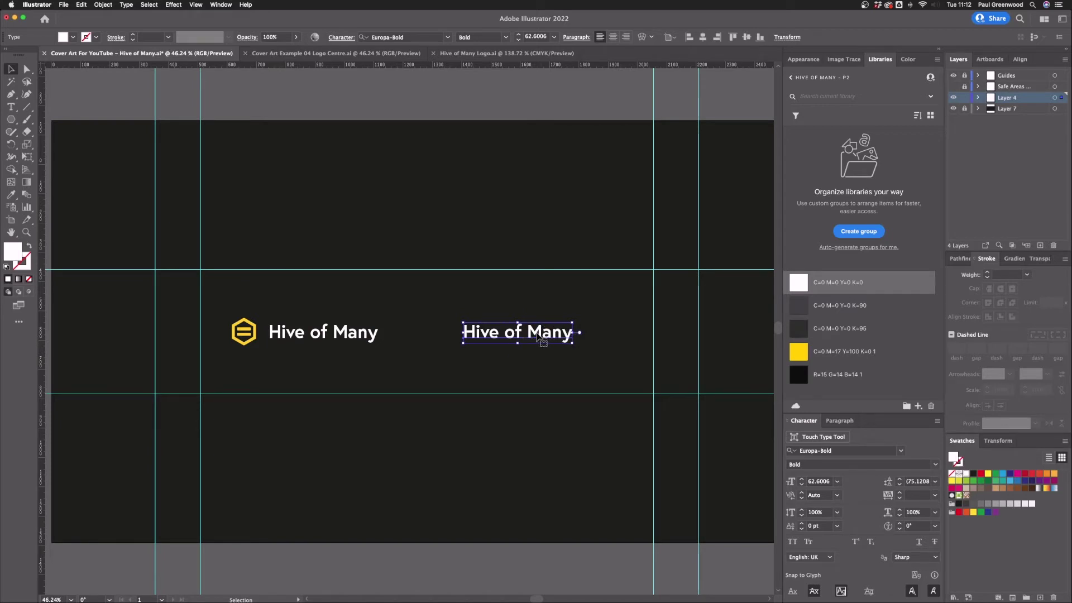
{"action": "triple_click", "coordinate": [536, 333]}
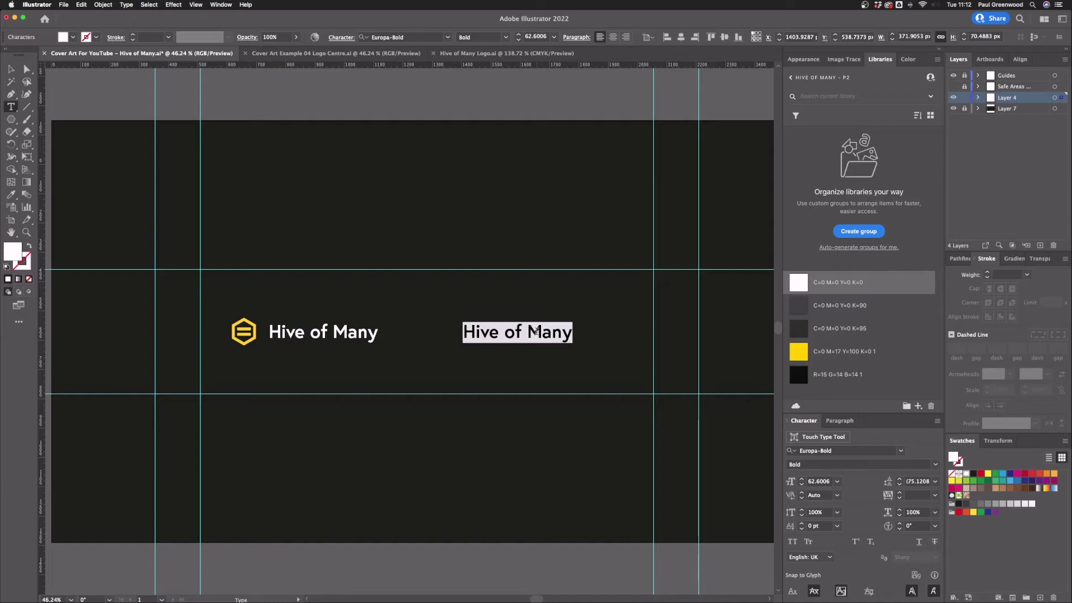
{"action": "type", "text": "Brand Development"}
{"action": "key", "text": "Return"}
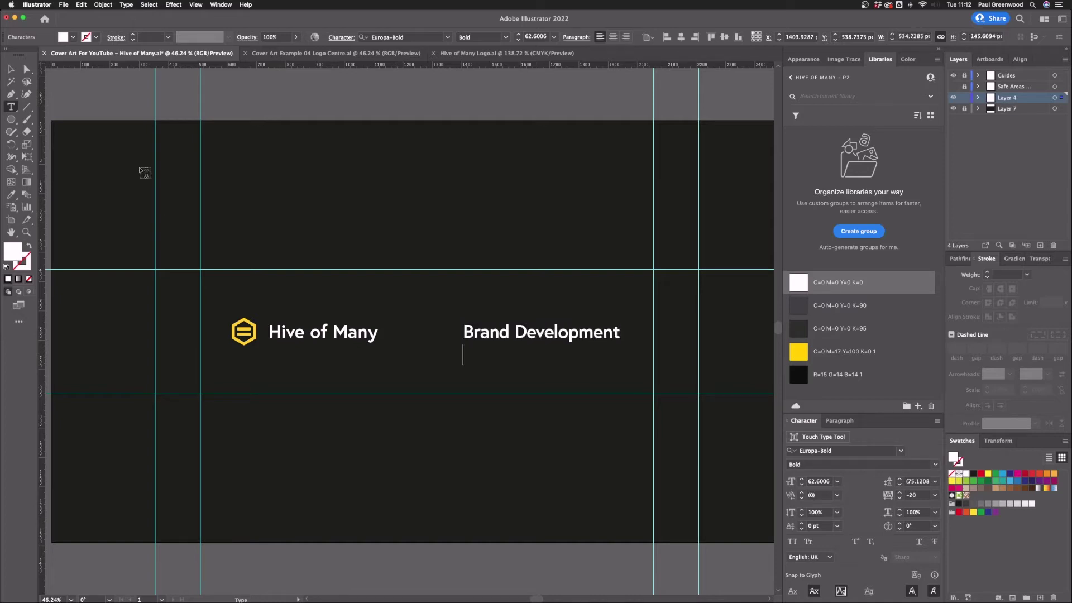
{"action": "type", "text": "YouTube Tips"}
{"action": "key", "text": "Return"}
{"action": "type", "text": "D"}
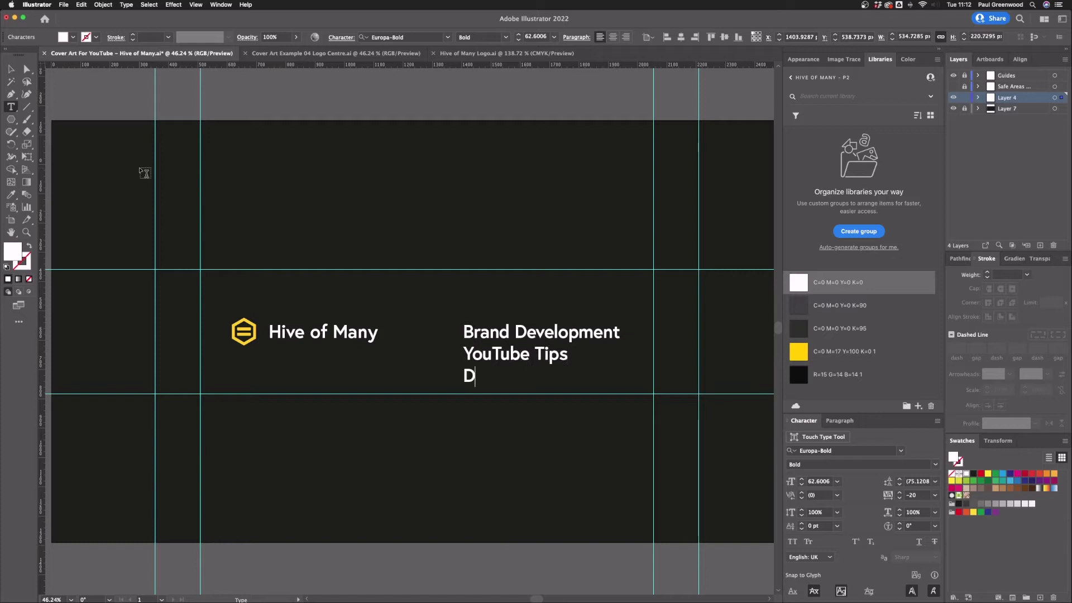
{"action": "type", "text": "esign Tutori"}
{"action": "type", "text": "als"}
{"action": "key", "text": "Return"}
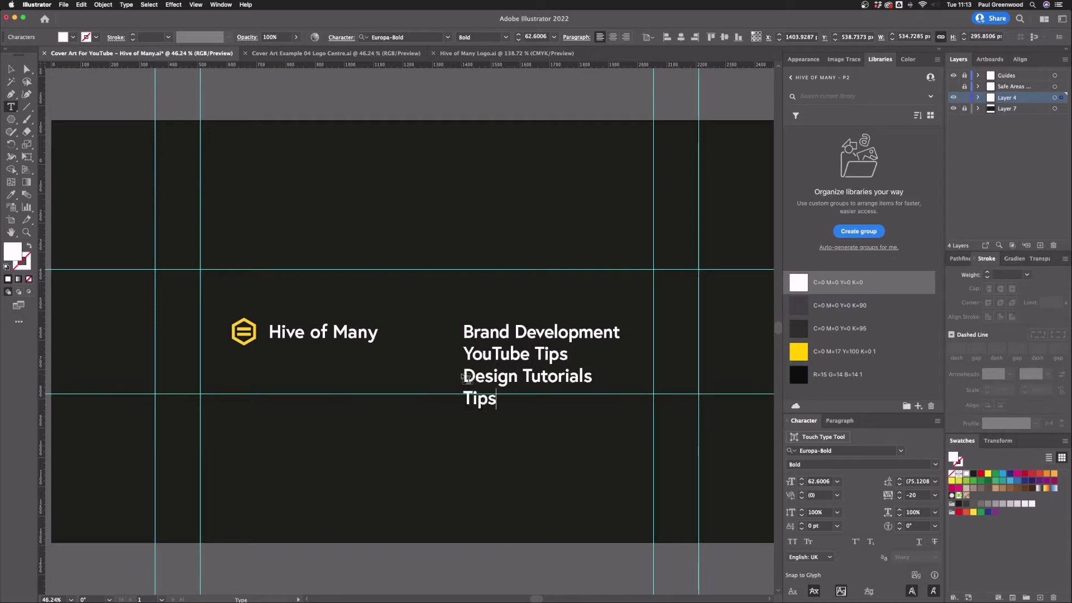
{"action": "type", "text": "Tips for Business Owners"}
{"action": "key", "text": "Escape"}
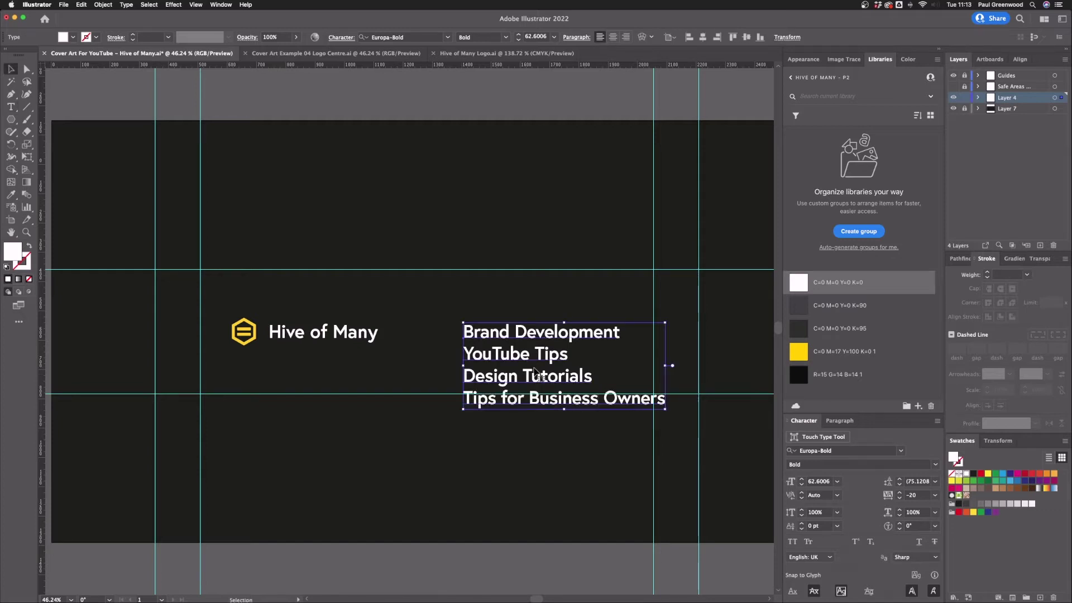
{"action": "left_click_drag", "start_coordinate": [535, 357], "coordinate": [501, 327]}
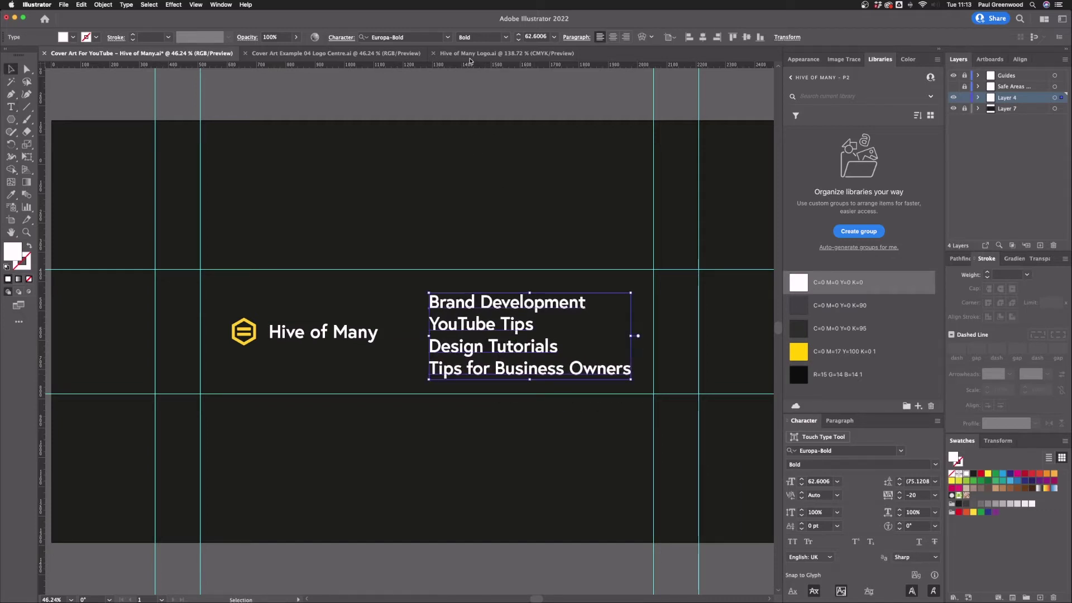
Set the services list to Europa-Regular at 42 pt.
{"action": "left_click", "coordinate": [554, 37]}
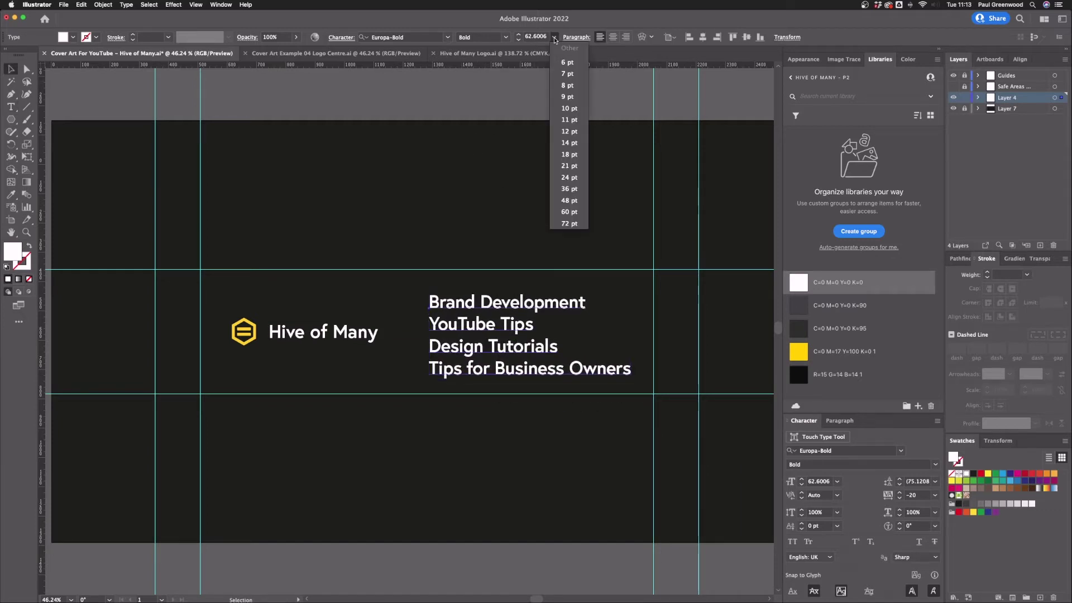
{"action": "left_click", "coordinate": [573, 190]}
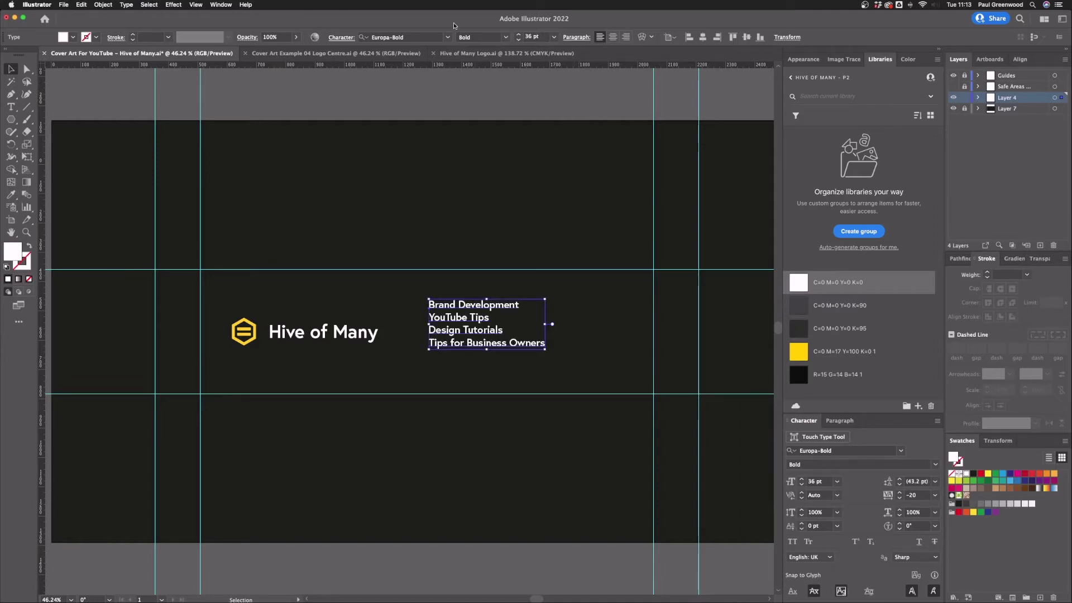
{"action": "left_click", "coordinate": [505, 37]}
{"action": "left_click", "coordinate": [504, 37]}
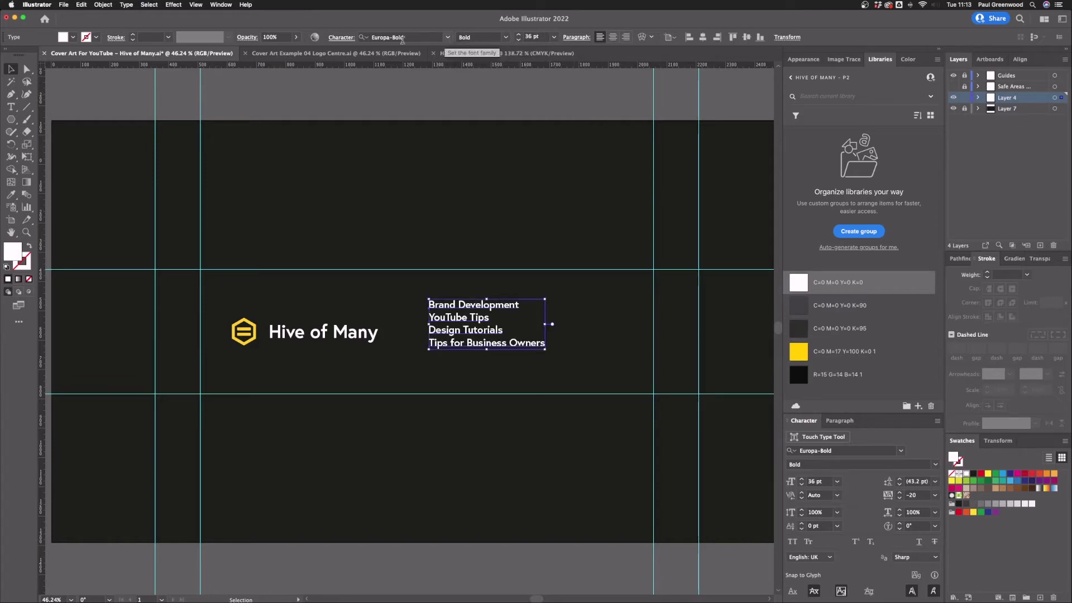
{"action": "left_click", "coordinate": [414, 37]}
{"action": "key", "text": "BackSpace"}
{"action": "key", "text": "BackSpace"}
{"action": "key", "text": "BackSpace"}
{"action": "key", "text": "BackSpace"}
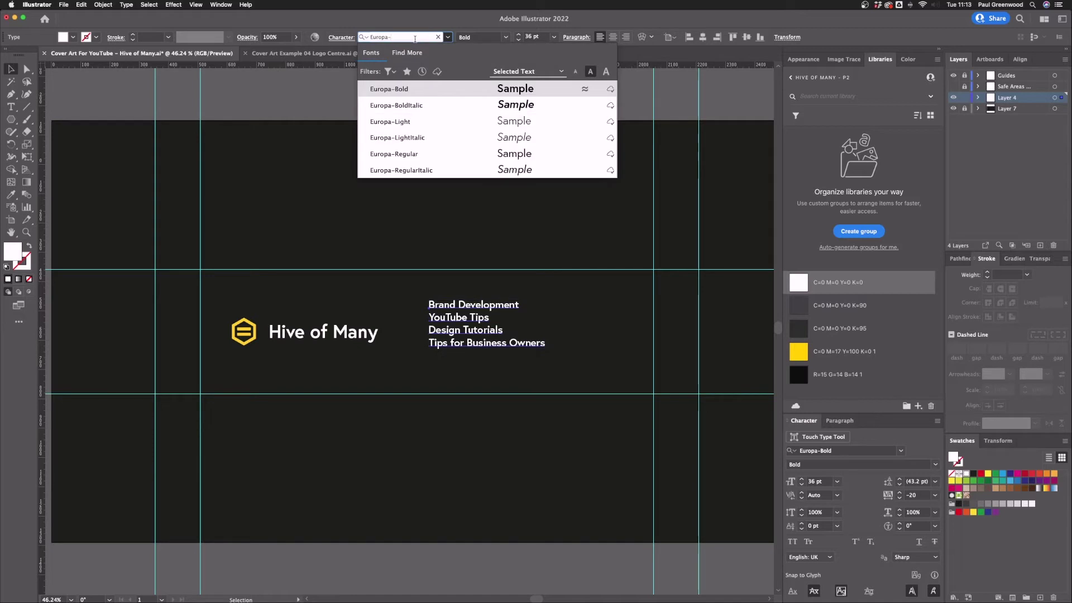
{"action": "left_click", "coordinate": [416, 155]}
{"action": "left_click", "coordinate": [554, 37]}
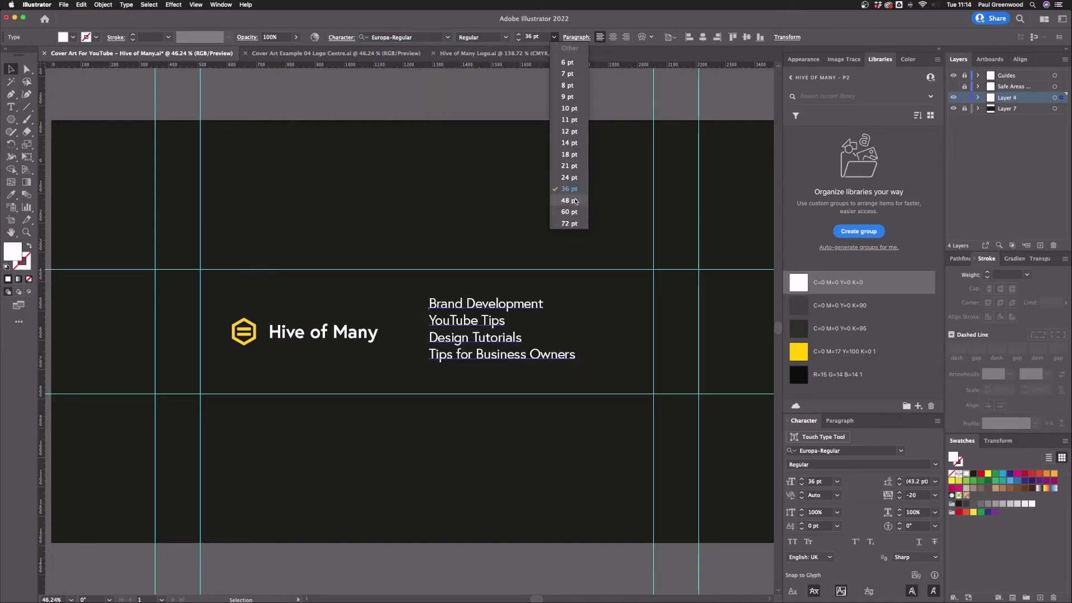
{"action": "left_click", "coordinate": [544, 107]}
{"action": "type", "text": "42"}
{"action": "key", "text": "Return"}
Move the services text right and increase its line spacing to 58.4 pt.
{"action": "left_click_drag", "start_coordinate": [477, 324], "coordinate": [509, 327]}
{"action": "key", "text": "alt+Down"}
{"action": "key", "text": "alt+Down"}
{"action": "key", "text": "alt+Down"}
{"action": "key", "text": "alt+Down"}
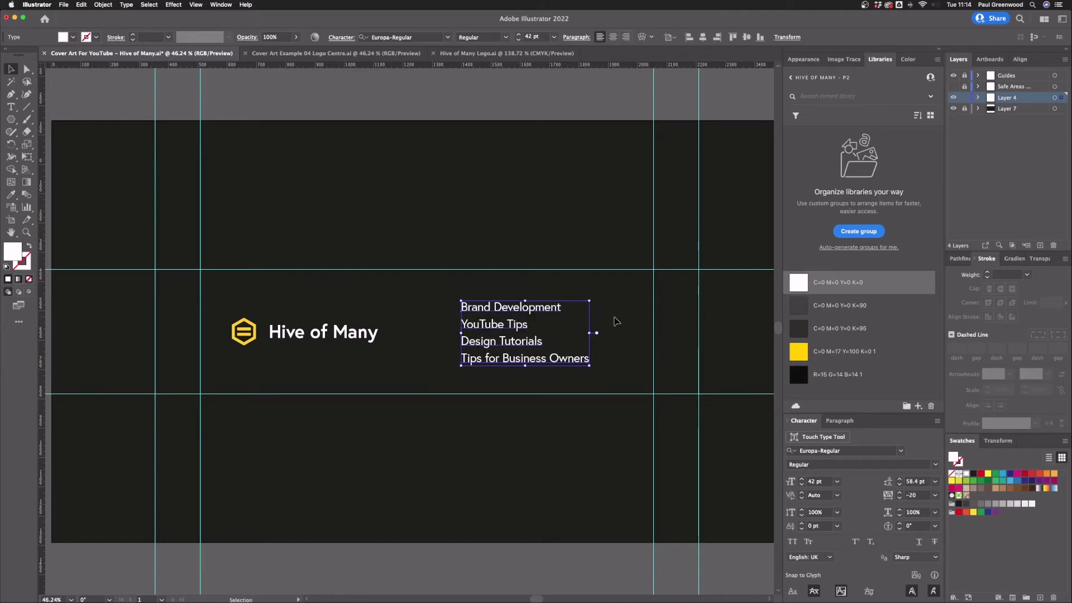
{"action": "left_click_drag", "start_coordinate": [537, 338], "coordinate": [555, 337]}
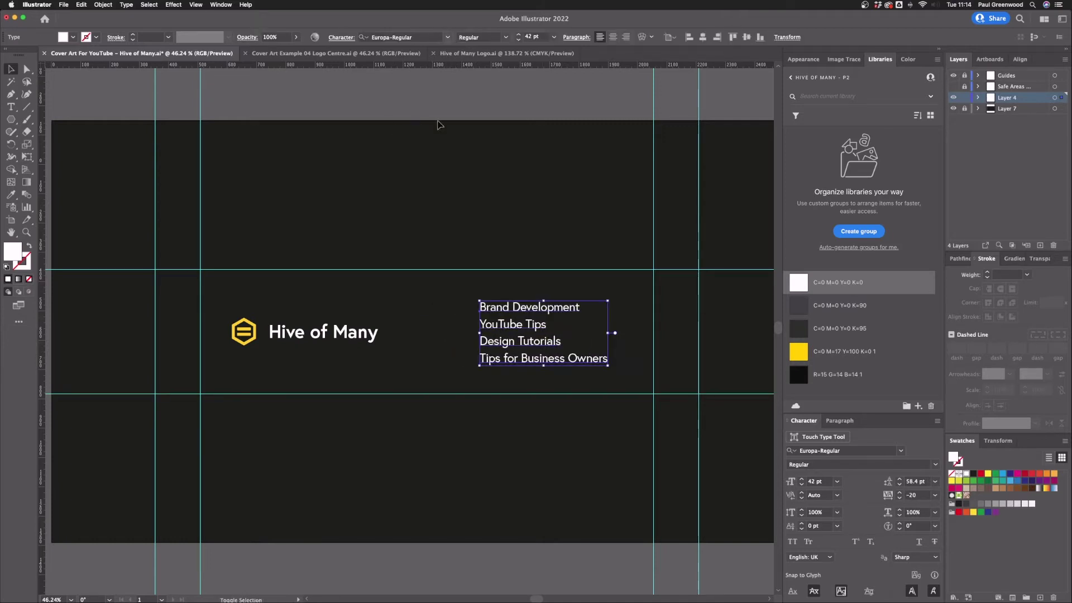
Group the logo icon and wordmark, move it right, and draw a large hexagon.
{"action": "left_click", "coordinate": [352, 330]}
{"action": "left_click_drag", "start_coordinate": [274, 333], "coordinate": [282, 341]}
{"action": "key", "text": "super+g"}
{"action": "left_click", "coordinate": [336, 334]}
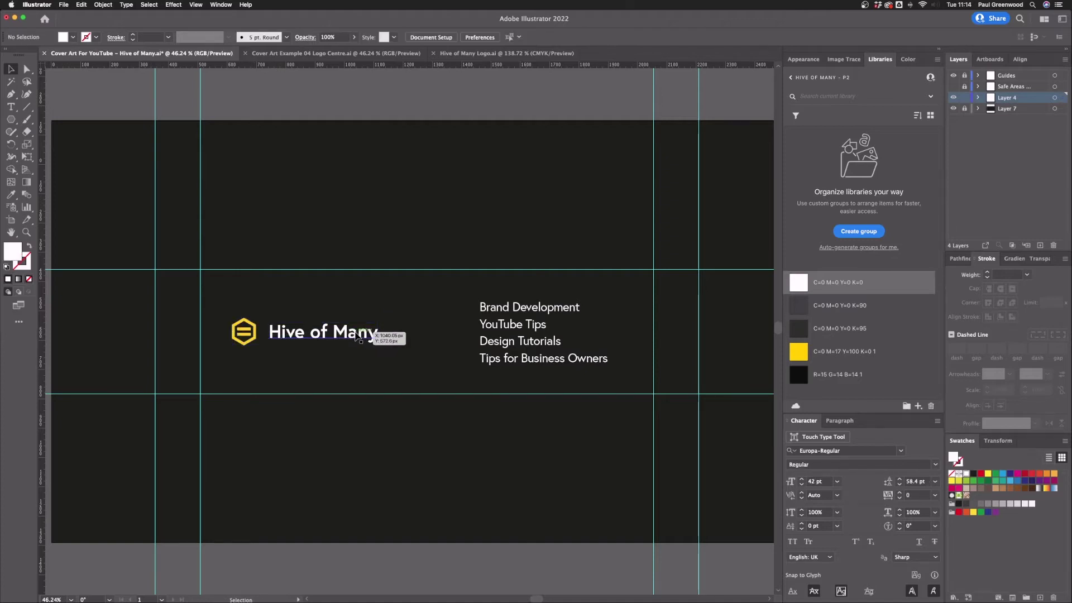
{"action": "left_click_drag", "start_coordinate": [313, 334], "coordinate": [337, 333]}
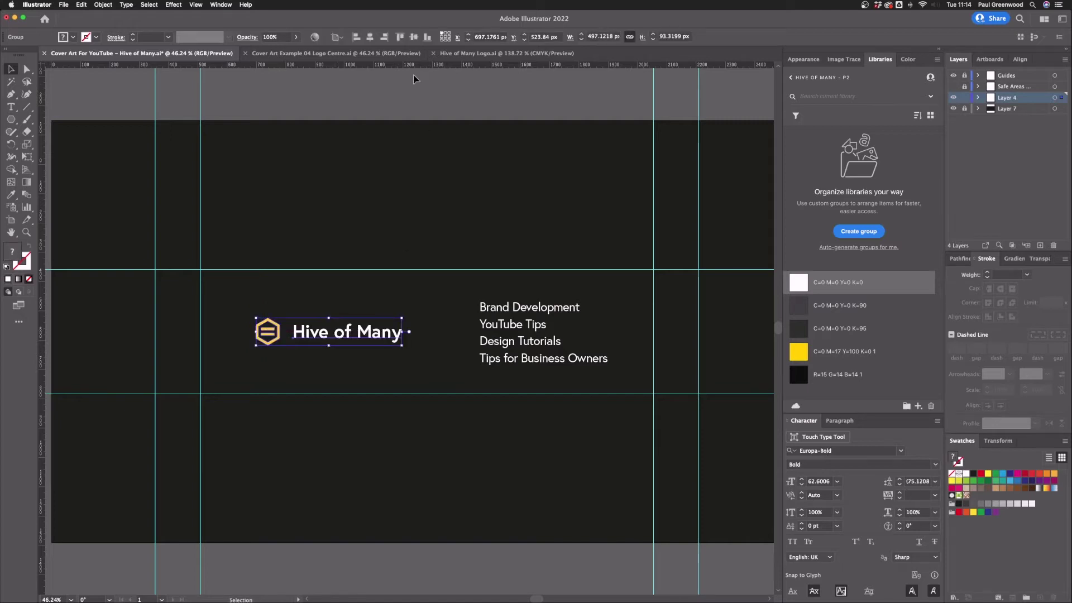
{"action": "left_click", "coordinate": [427, 106]}
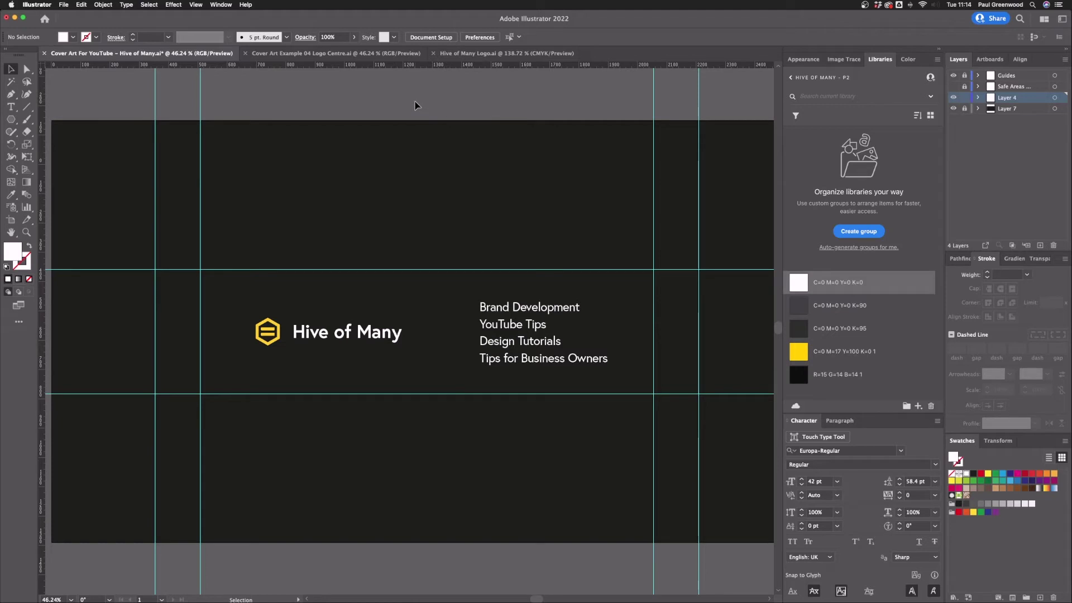
{"action": "left_click_drag", "start_coordinate": [452, 198], "coordinate": [447, 245]}
Position the hexagon near the top edge and fill it with K=95 dark grey.
{"action": "left_click", "coordinate": [17, 70]}
{"action": "left_click_drag", "start_coordinate": [471, 173], "coordinate": [431, 207]}
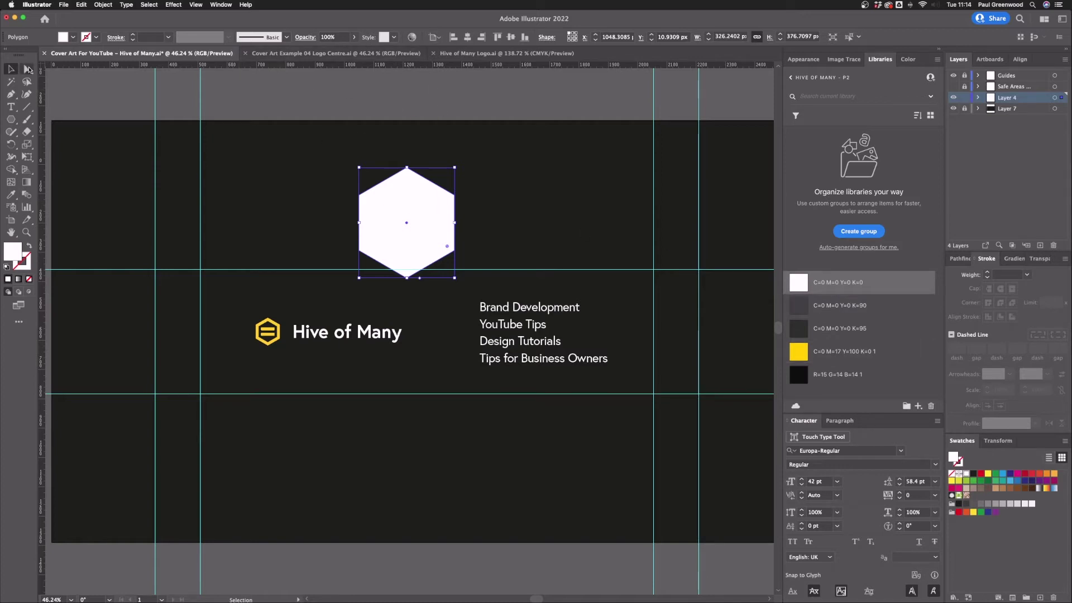
{"action": "left_click", "coordinate": [26, 69]}
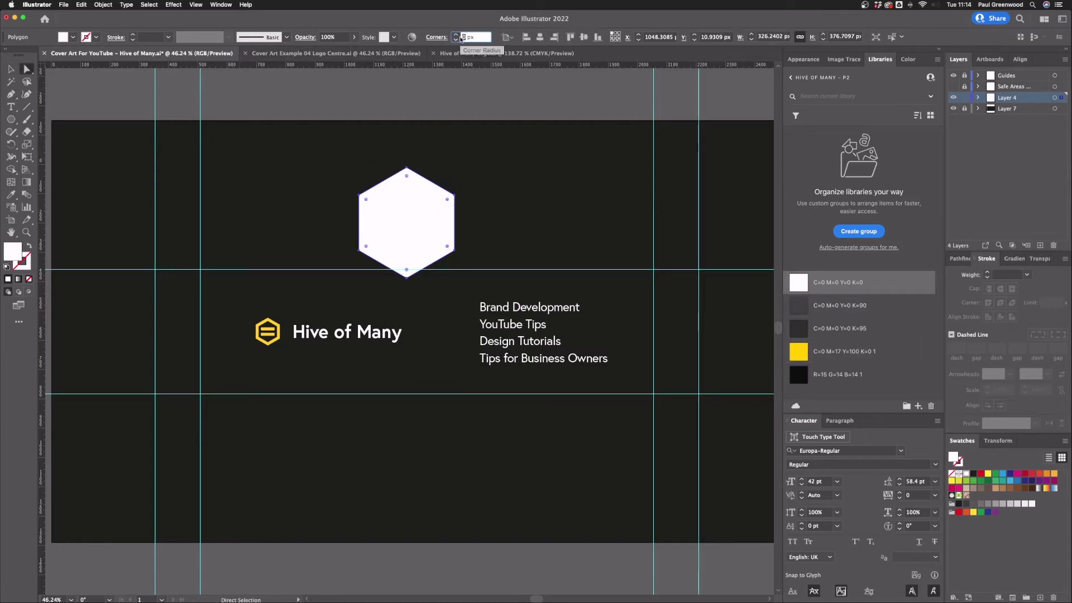
{"action": "left_click", "coordinate": [7, 69]}
{"action": "left_click", "coordinate": [299, 101]}
{"action": "left_click", "coordinate": [424, 203]}
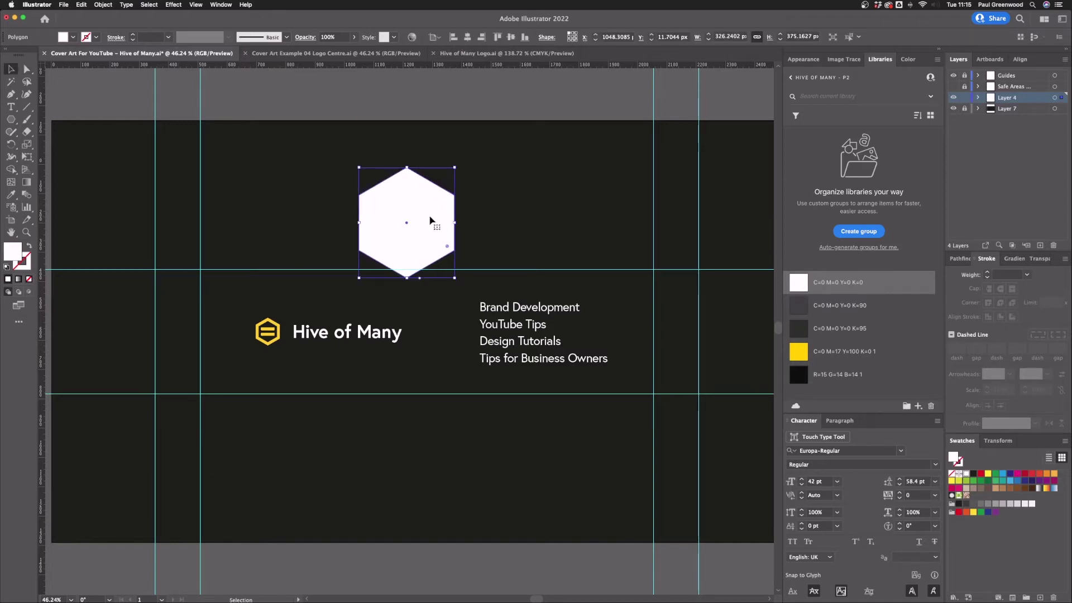
{"action": "left_click", "coordinate": [803, 305]}
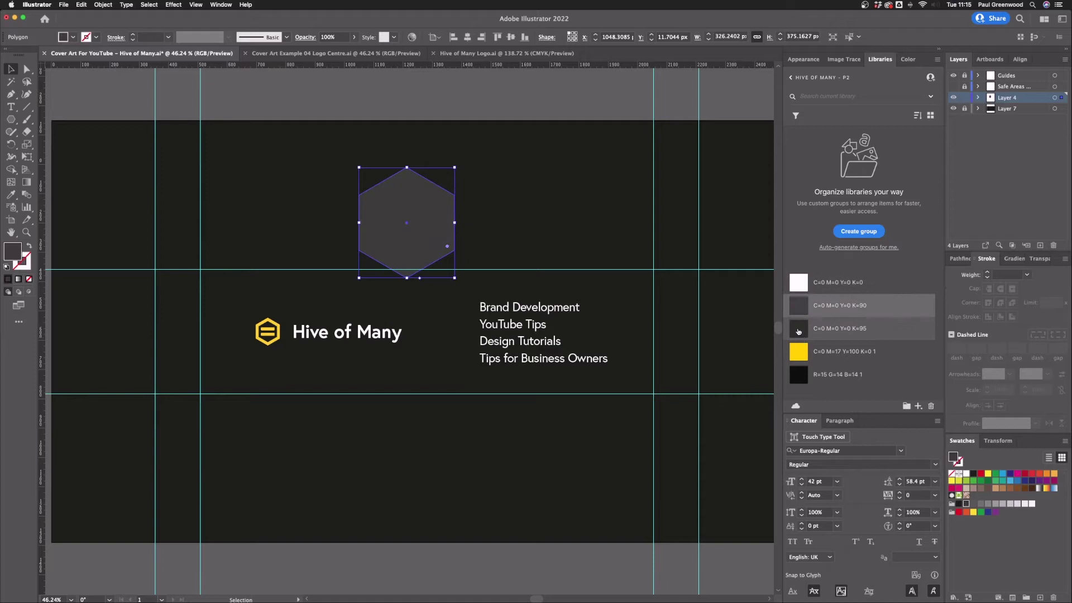
{"action": "left_click", "coordinate": [798, 331]}
Copy dark hexagons down the sides and add yellow hexagons at top and bottom right.
{"action": "left_click_drag", "start_coordinate": [413, 209], "coordinate": [556, 169]}
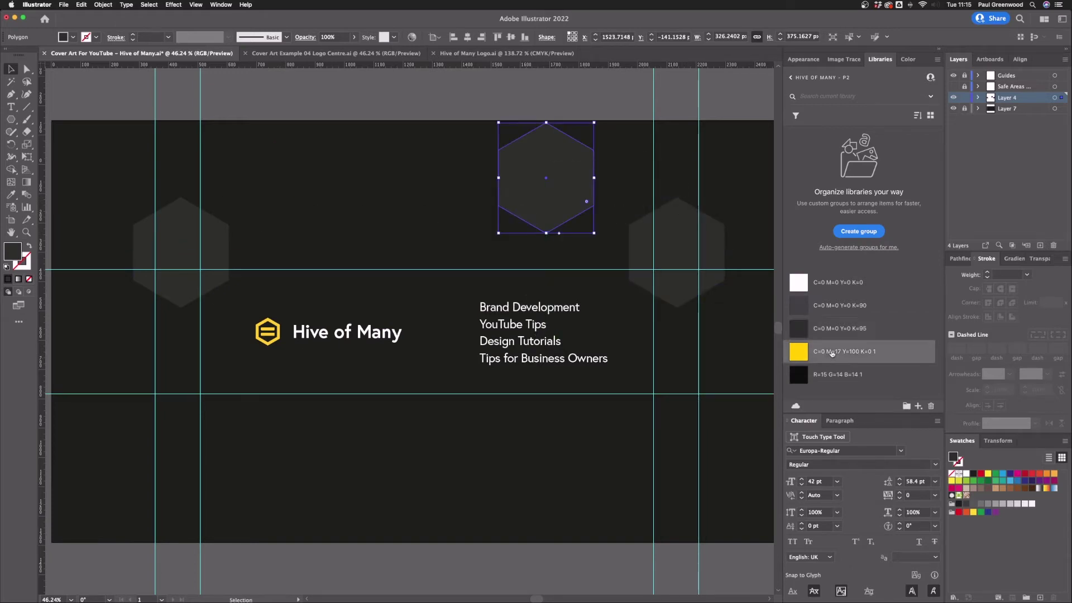
{"action": "left_click", "coordinate": [802, 352]}
{"action": "left_click_drag", "start_coordinate": [570, 188], "coordinate": [569, 492]}
{"action": "left_click_drag", "start_coordinate": [692, 240], "coordinate": [695, 388]}
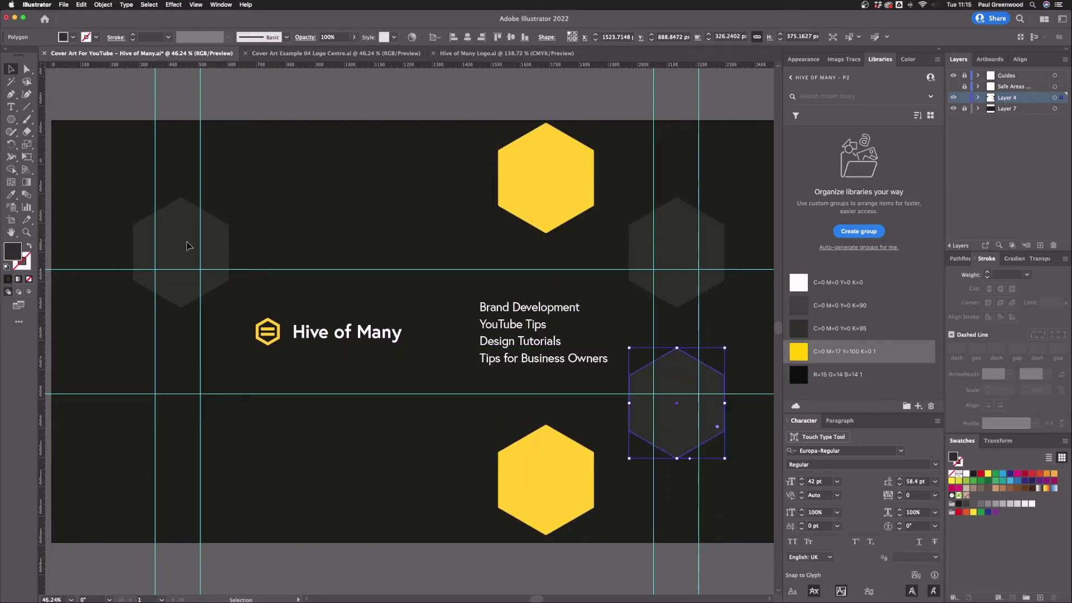
{"action": "left_click", "coordinate": [180, 252]}
{"action": "key", "text": "Delete"}
Copy the four right-side hexagons to the left and reflect them into a mirrored set.
{"action": "left_click", "coordinate": [545, 184], "text": "shift"}
{"action": "left_click", "coordinate": [681, 256], "text": "shift"}
{"action": "left_click", "coordinate": [676, 403], "text": "shift"}
{"action": "left_click", "coordinate": [569, 487], "text": "shift"}
{"action": "left_click_drag", "start_coordinate": [569, 488], "coordinate": [206, 465]}
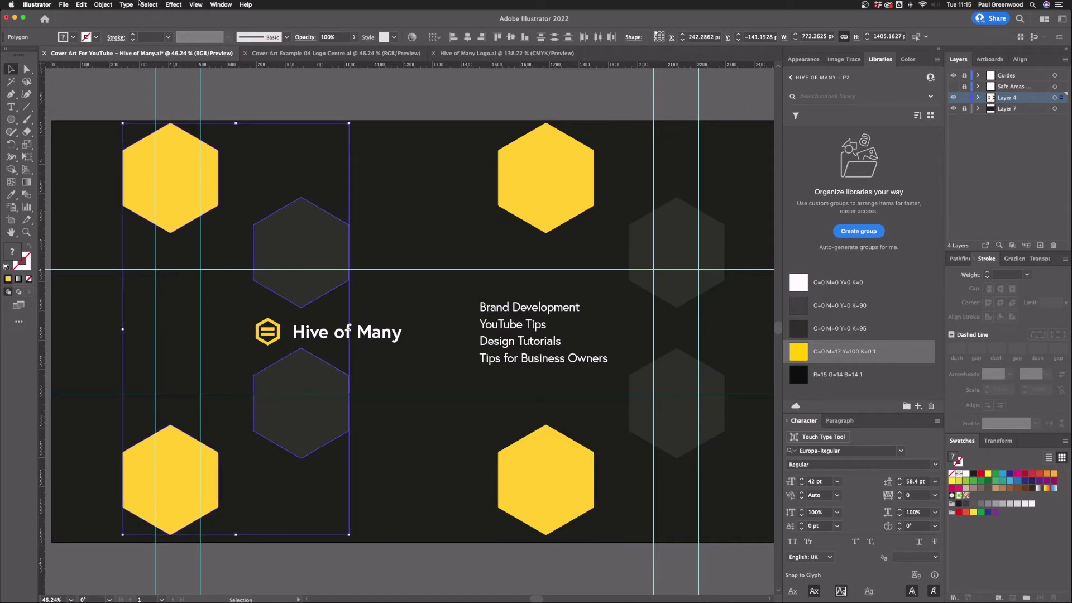
{"action": "left_click", "coordinate": [128, 4]}
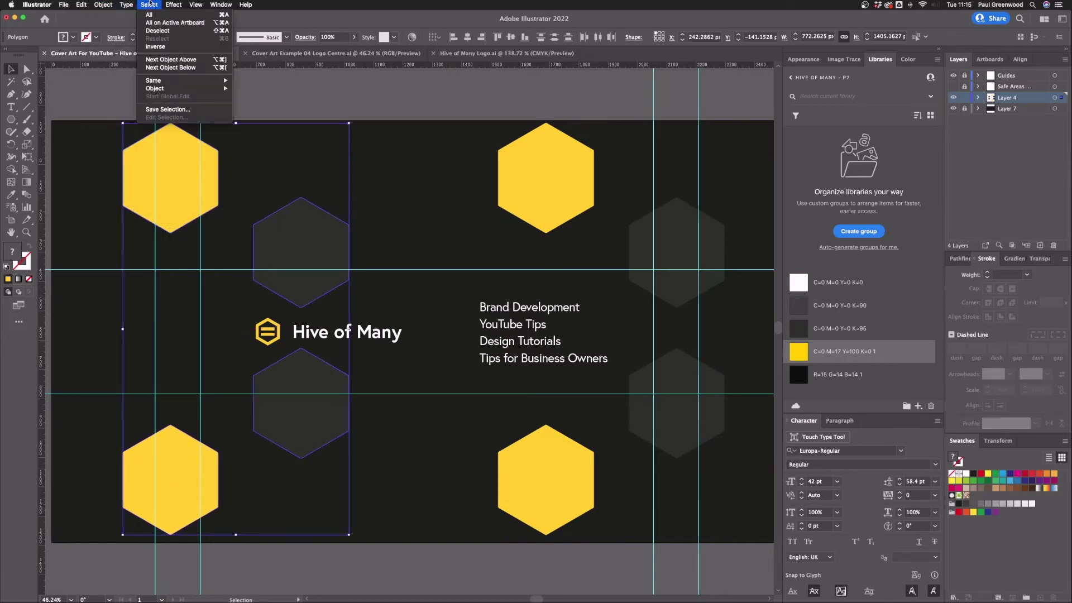
{"action": "mouse_move", "coordinate": [121, 27]}
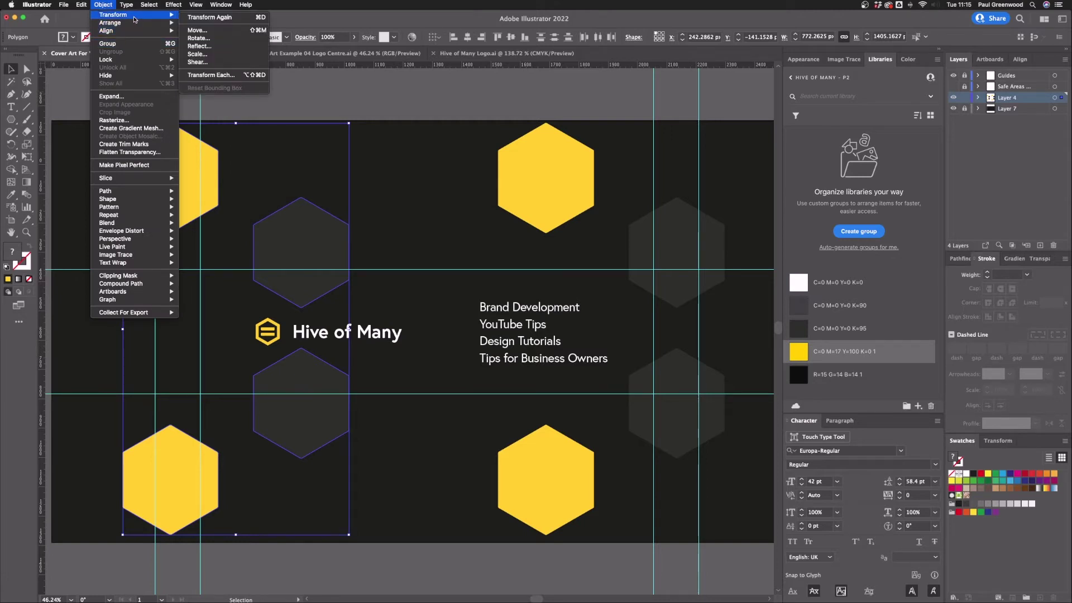
{"action": "left_click", "coordinate": [224, 47]}
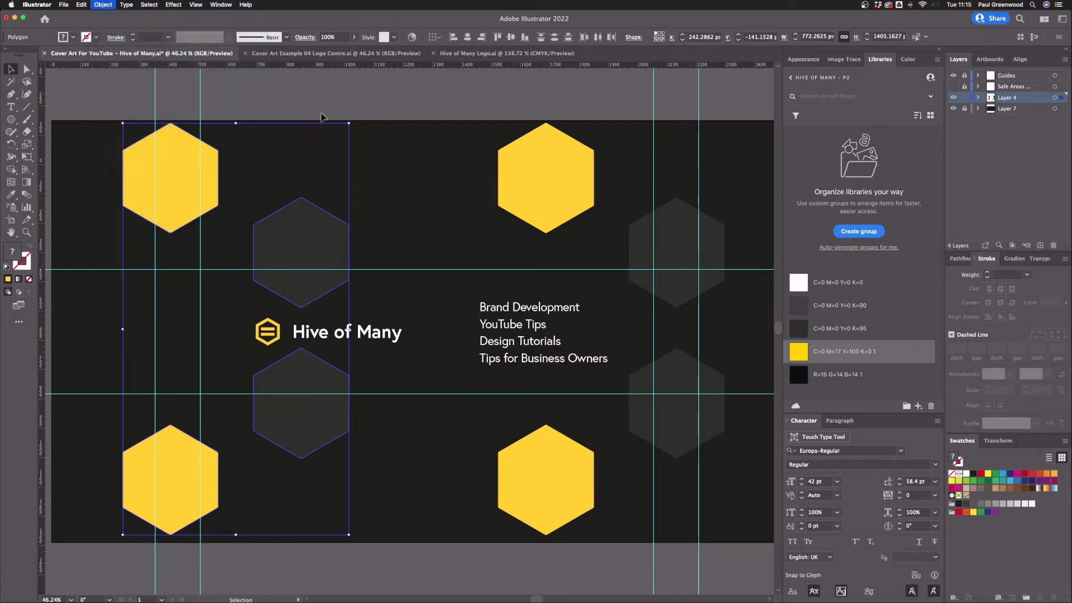
{"action": "left_click", "coordinate": [607, 393]}
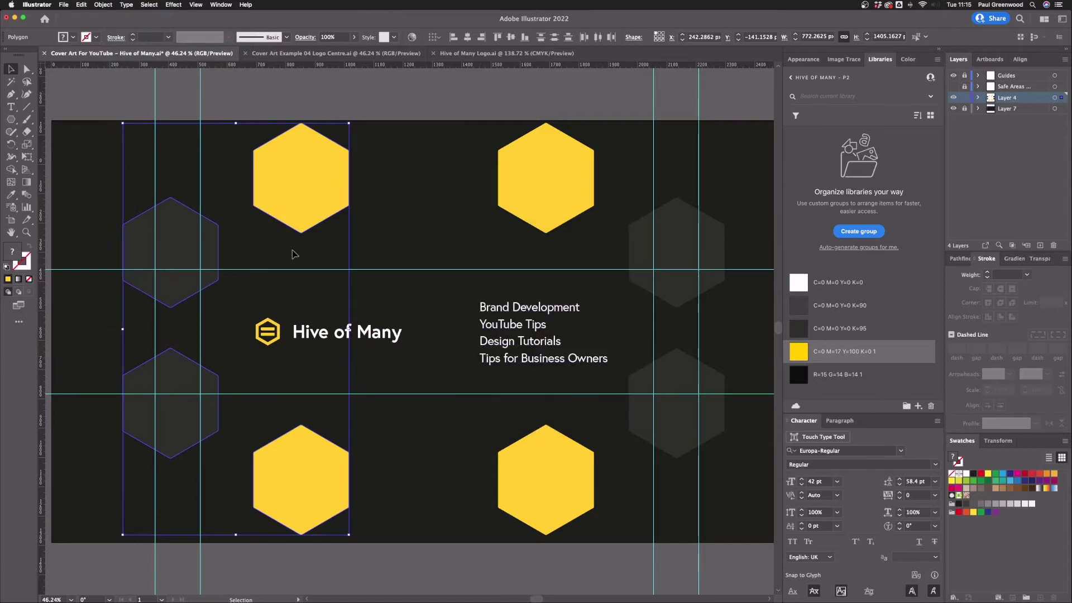
{"action": "left_click_drag", "start_coordinate": [298, 199], "coordinate": [238, 200]}
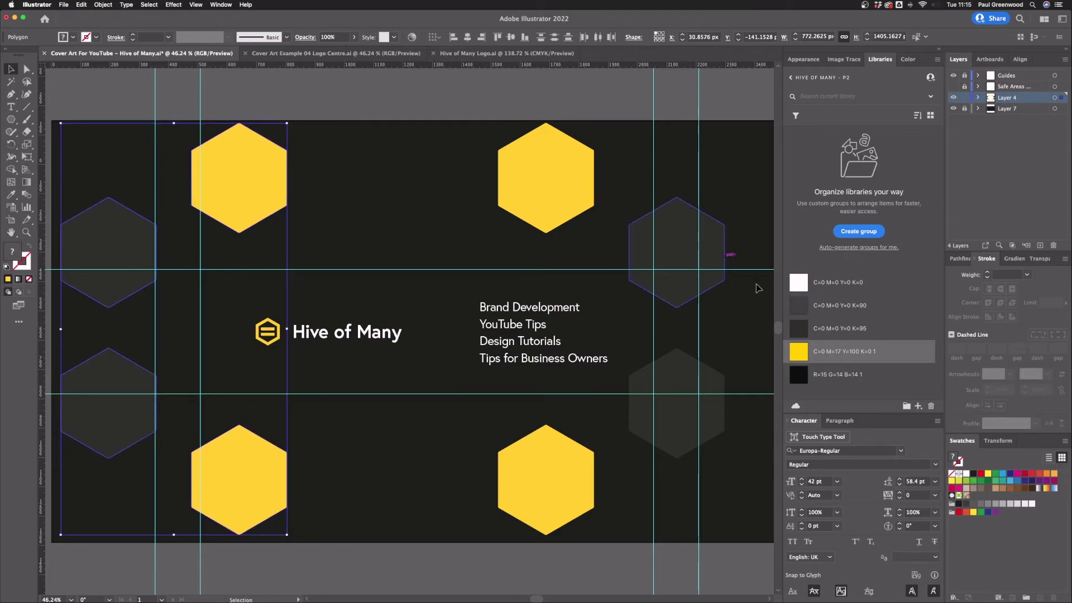
Shift the right-side yellow and dark hexagons further right.
{"action": "left_click", "coordinate": [564, 203]}
{"action": "left_click", "coordinate": [681, 232], "text": "shift"}
{"action": "left_click", "coordinate": [681, 424], "text": "shift"}
{"action": "left_click", "coordinate": [534, 483], "text": "shift"}
{"action": "left_click_drag", "start_coordinate": [534, 483], "coordinate": [613, 483]}
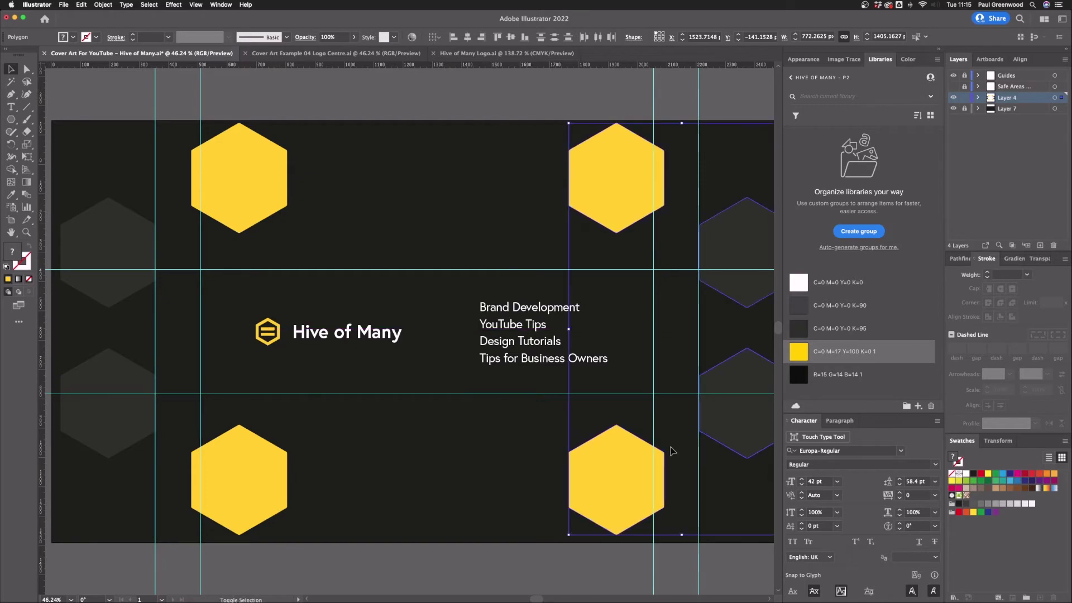
Add an enlarged dark hexagon at top centre and copy it to bottom centre.
{"action": "left_click", "coordinate": [940, 49]}
{"action": "left_click", "coordinate": [762, 198]}
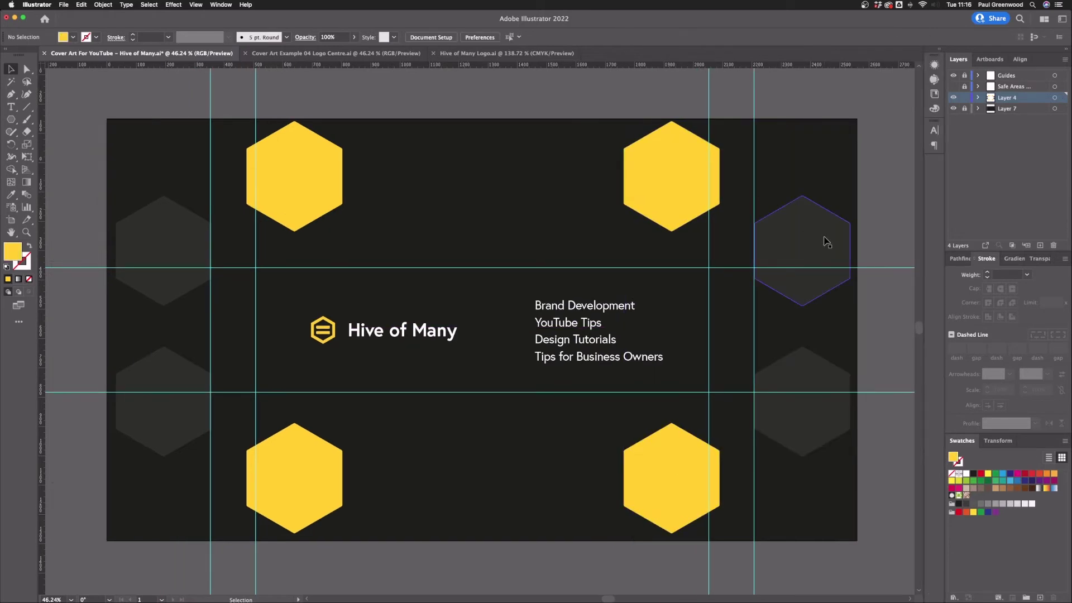
{"action": "left_click_drag", "start_coordinate": [826, 242], "coordinate": [599, 174]}
{"action": "left_click_drag", "start_coordinate": [527, 211], "coordinate": [527, 192]}
{"action": "left_click_drag", "start_coordinate": [500, 126], "coordinate": [500, 431]}
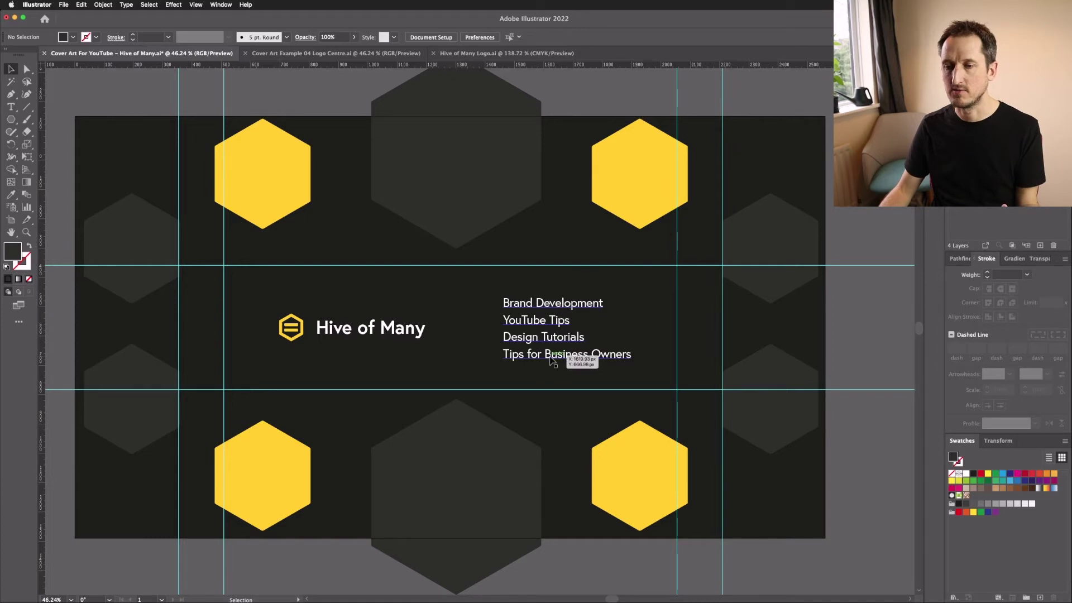
Shift the logo and services list left and place the portrait photo to their right.
{"action": "left_click_drag", "start_coordinate": [408, 333], "coordinate": [372, 334]}
{"action": "left_click_drag", "start_coordinate": [558, 335], "coordinate": [483, 335]}
{"action": "left_click_drag", "start_coordinate": [566, 236], "coordinate": [645, 320]}
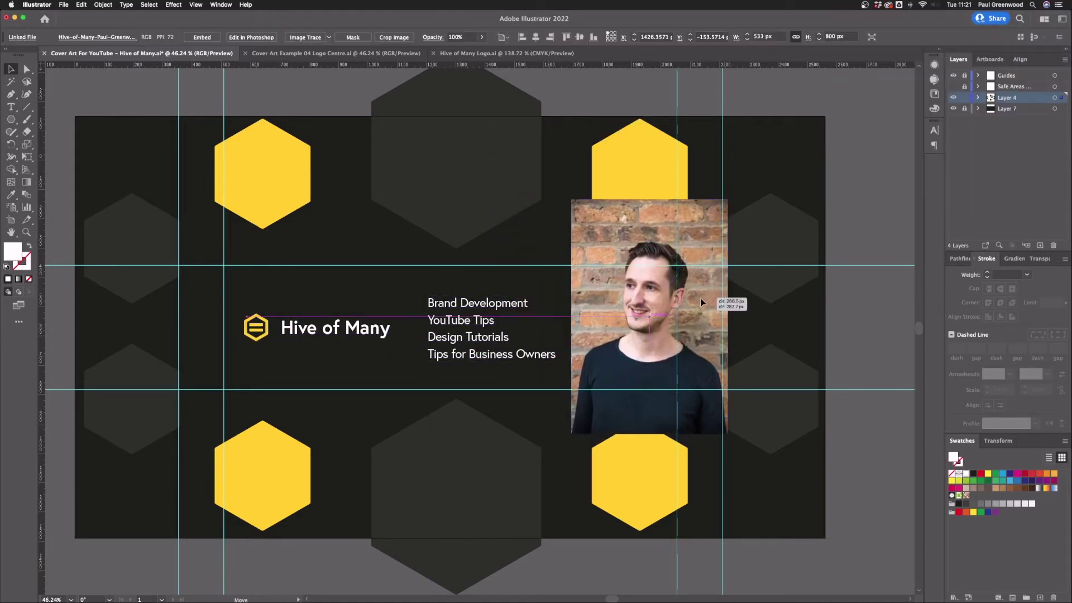
{"action": "left_click", "coordinate": [640, 162]}
{"action": "left_click_drag", "start_coordinate": [653, 167], "coordinate": [499, 314]}
{"action": "left_click", "coordinate": [715, 416]}
{"action": "key", "text": "cmd+z"}
{"action": "key", "text": "cmd+z"}
{"action": "key", "text": "cmd+z"}
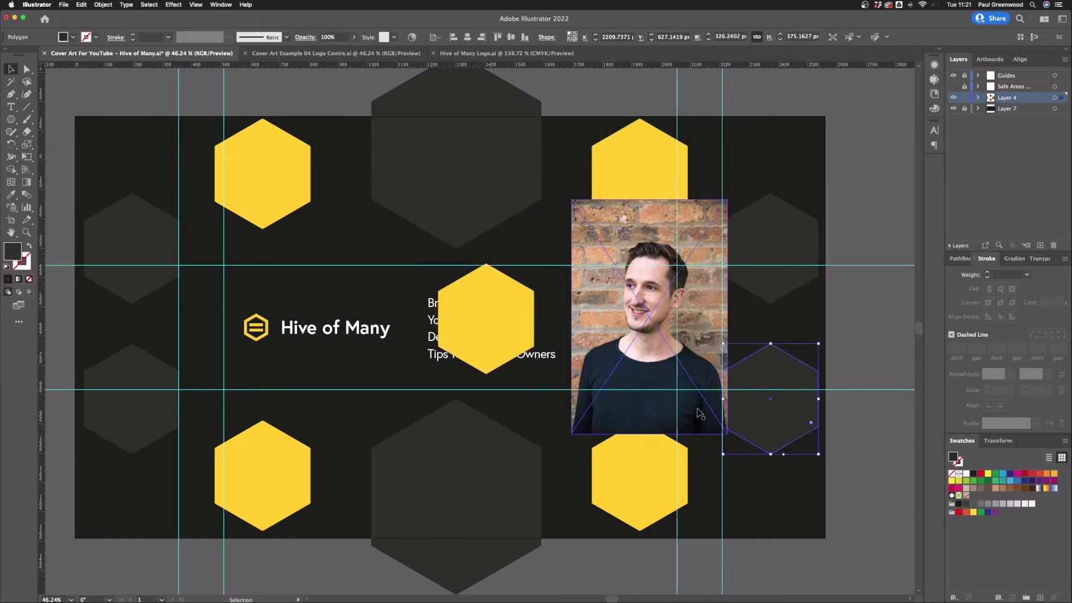
{"action": "left_click_drag", "start_coordinate": [533, 321], "coordinate": [639, 321]}
Fit a yellow hexagon over the photo, clip it with Cmd+7, and set it beside the list.
{"action": "left_click_drag", "start_coordinate": [639, 167], "coordinate": [610, 313]}
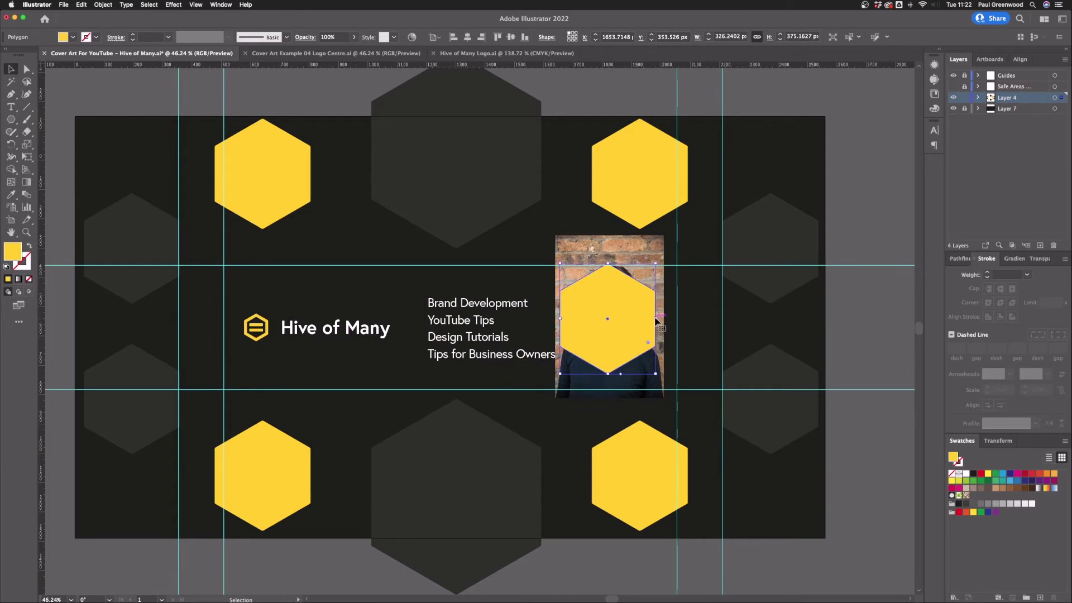
{"action": "left_click_drag", "start_coordinate": [569, 363], "coordinate": [556, 382]}
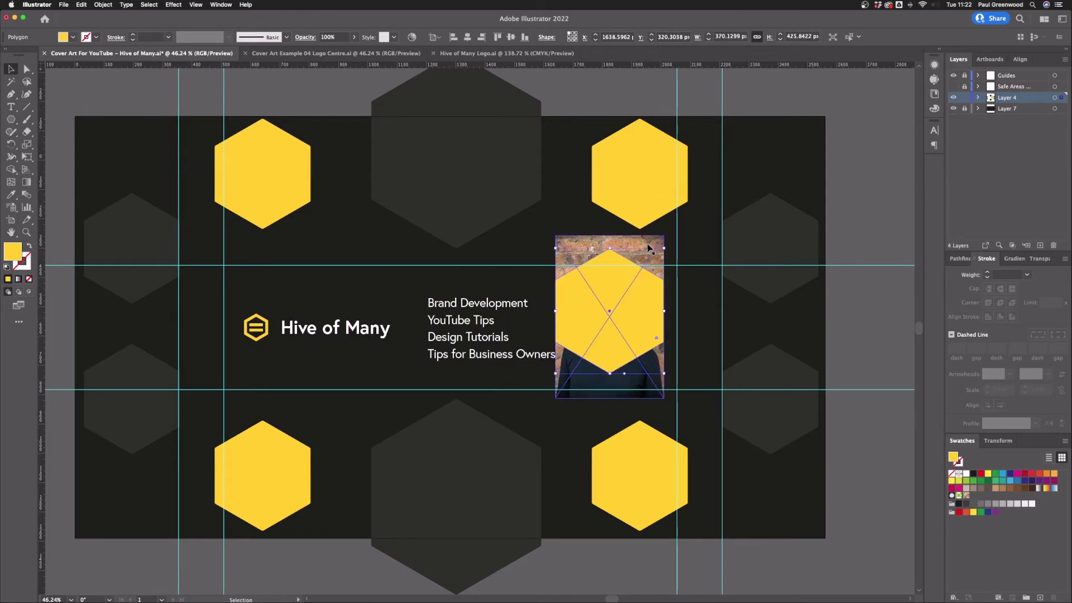
{"action": "key", "text": "cmd+7"}
{"action": "left_click_drag", "start_coordinate": [618, 342], "coordinate": [657, 352]}
{"action": "left_click", "coordinate": [530, 324]}
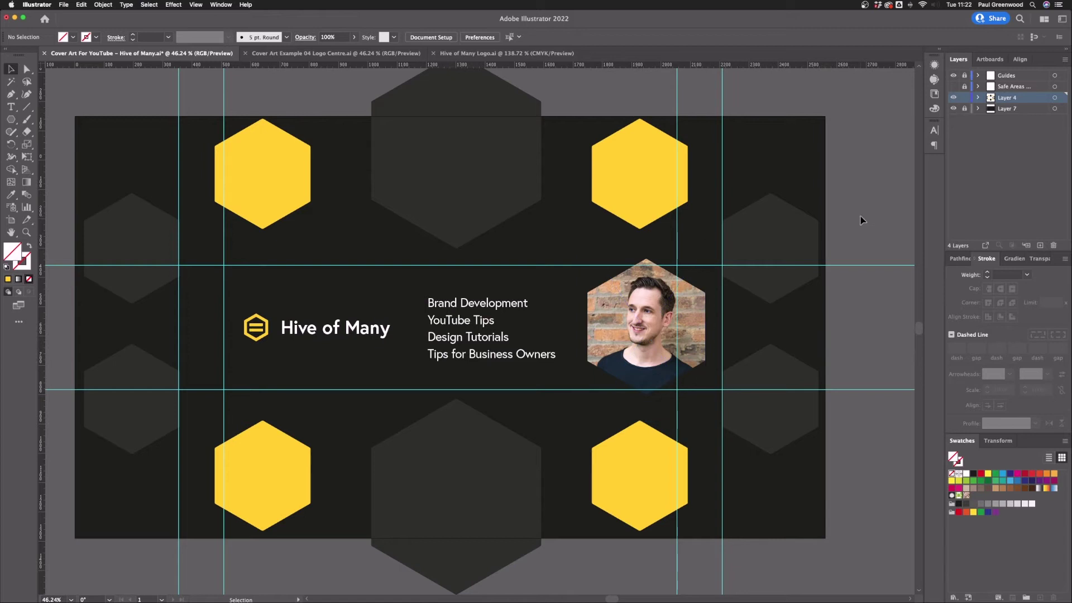
Raise the logo and copy the services list below the heading, retyping it as the presenter-name line.
{"action": "left_click_drag", "start_coordinate": [495, 364], "coordinate": [500, 364]}
{"action": "left_click_drag", "start_coordinate": [349, 331], "coordinate": [349, 315]}
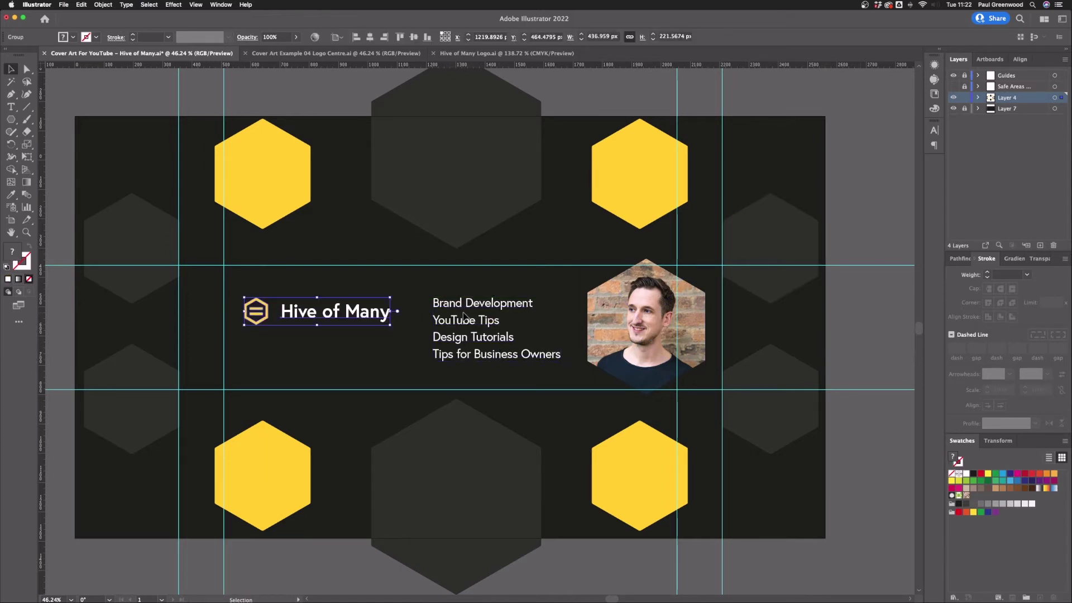
{"action": "left_click_drag", "start_coordinate": [435, 319], "coordinate": [308, 368]}
{"action": "double_click", "coordinate": [309, 366]}
{"action": "key", "text": "ctrl+a"}
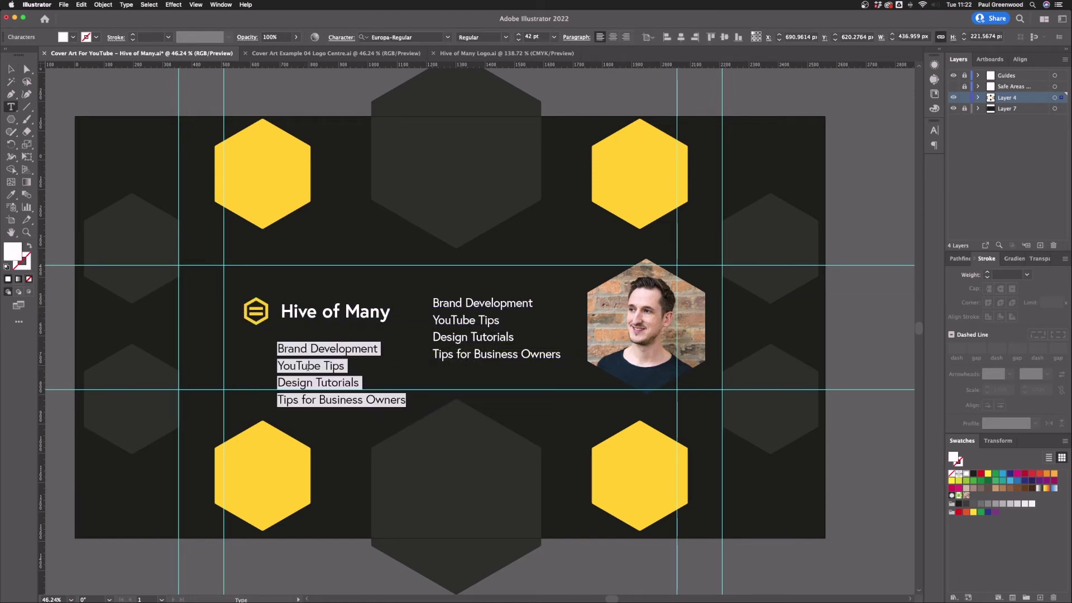
{"action": "type", "text": "wit"}
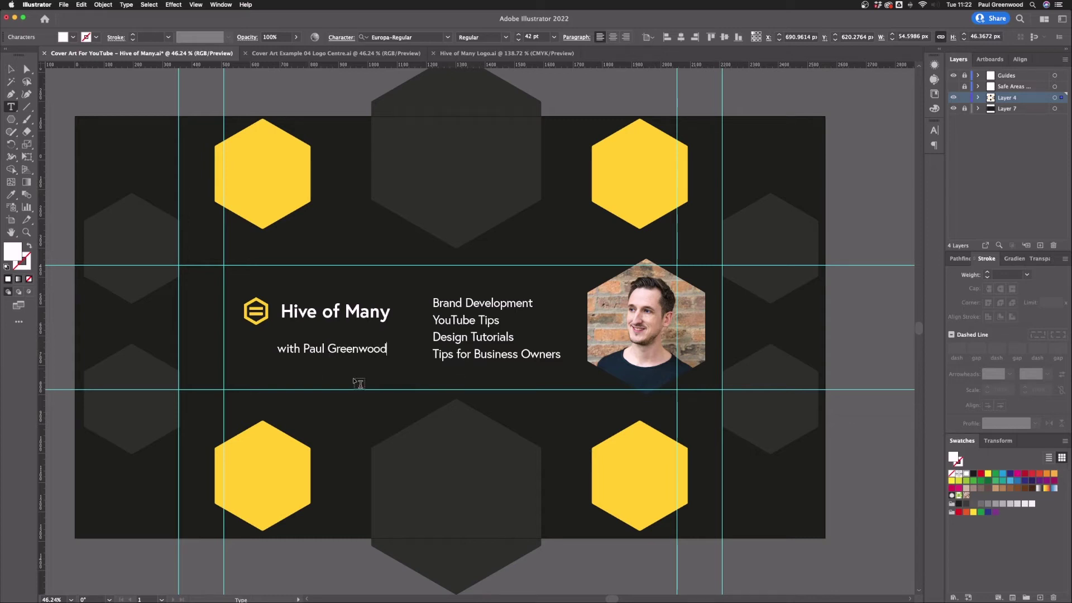
{"action": "type", "text": "h Paul Greenwood"}
Colour the subtitle with the logo's yellow using the Eyedropper and move it under the heading.
{"action": "key", "text": "ctrl+a"}
{"action": "left_click", "coordinate": [11, 195]}
{"action": "left_click", "coordinate": [262, 173]}
{"action": "key", "text": "v"}
{"action": "left_click_drag", "start_coordinate": [357, 314], "coordinate": [364, 354]}
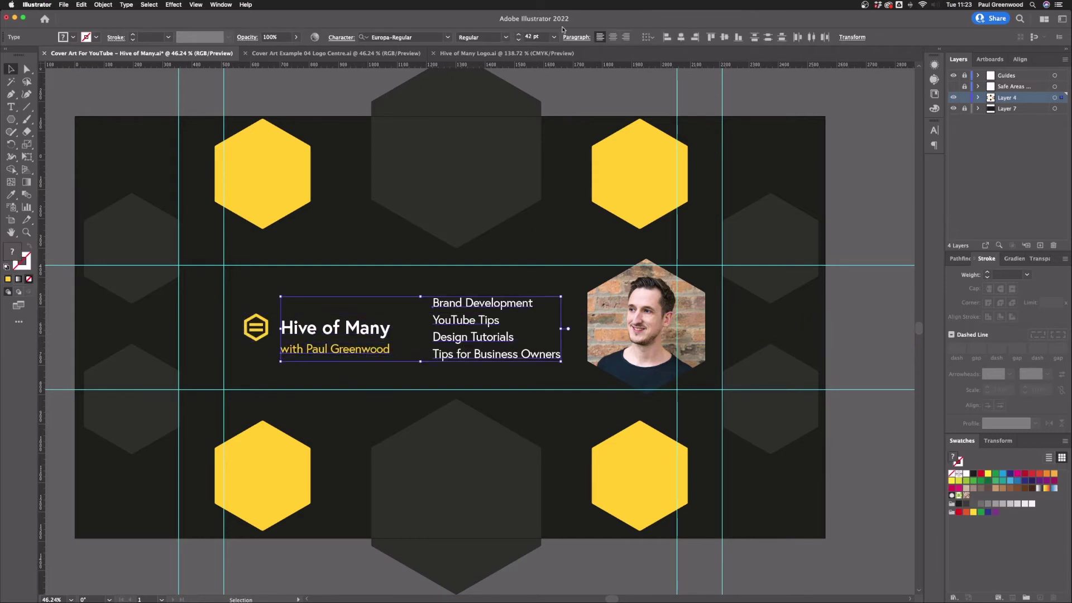
Align the subtitle with the heading, adjust the logo and services list, and hide the guides.
{"action": "left_click", "coordinate": [369, 371]}
{"action": "left_click_drag", "start_coordinate": [374, 353], "coordinate": [355, 329]}
{"action": "left_click_drag", "start_coordinate": [484, 339], "coordinate": [480, 338]}
{"action": "left_click", "coordinate": [871, 308]}
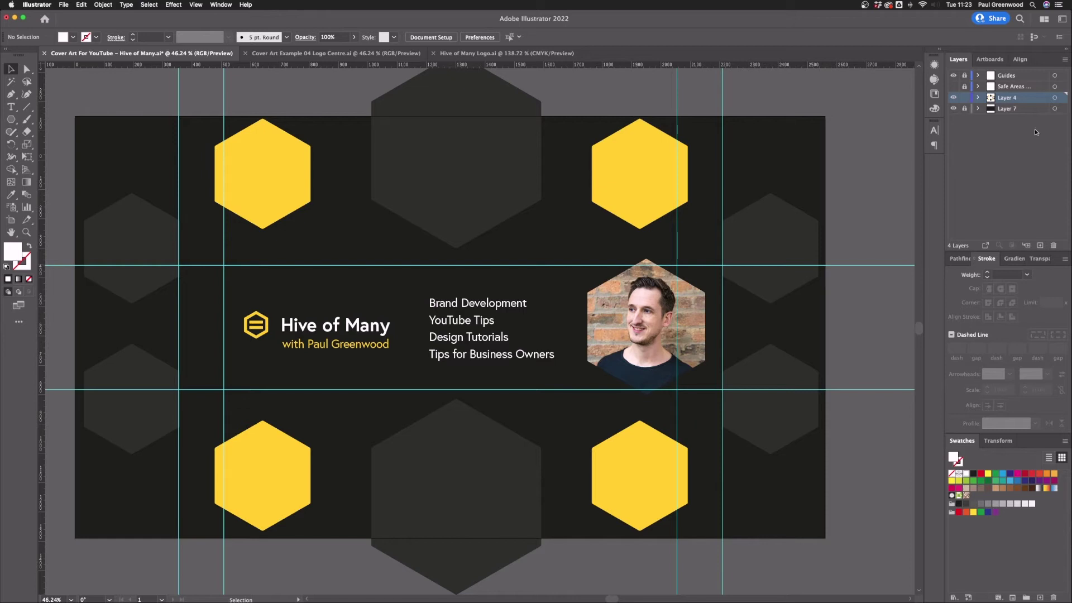
{"action": "left_click", "coordinate": [953, 76]}
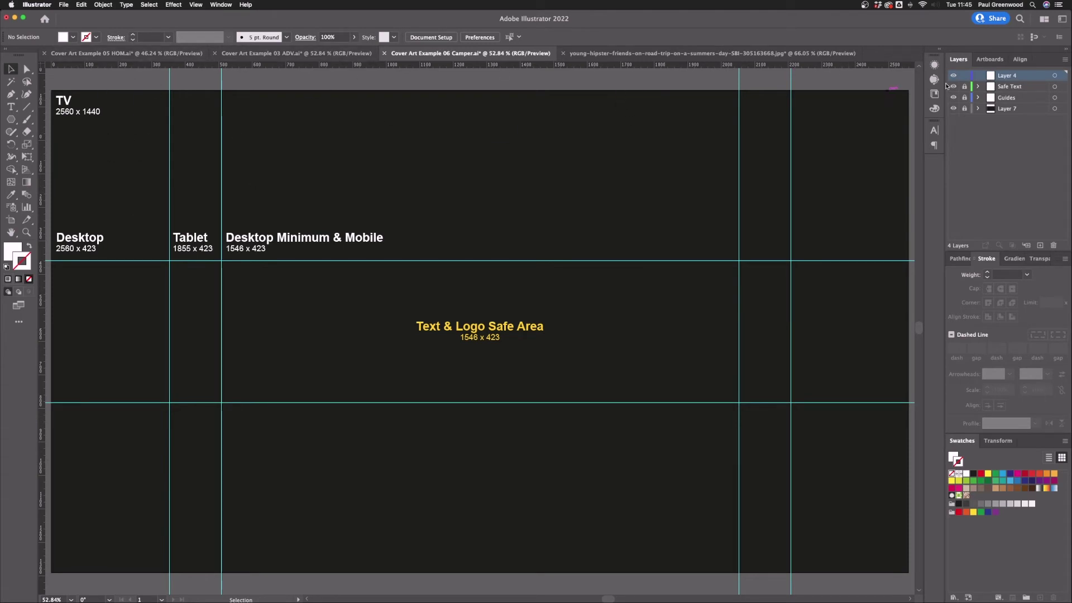
Hide the camper banner's Safe Text layer labels.
{"action": "left_click", "coordinate": [953, 86]}
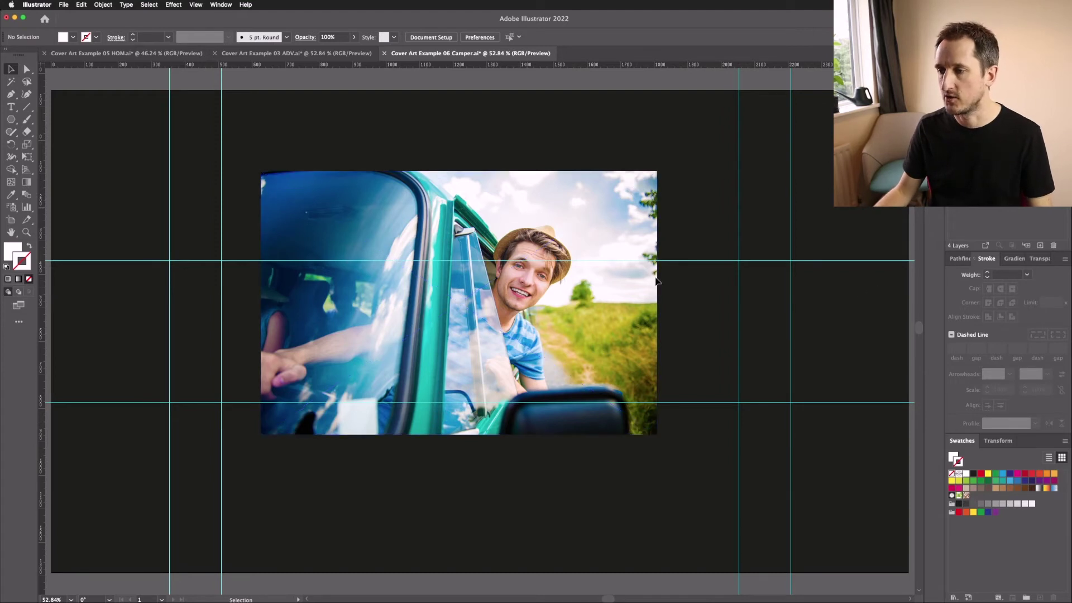
Spread the piled photos out, shrinking and repositioning the camper, van and runners shots.
{"action": "left_click_drag", "start_coordinate": [436, 208], "coordinate": [700, 230]}
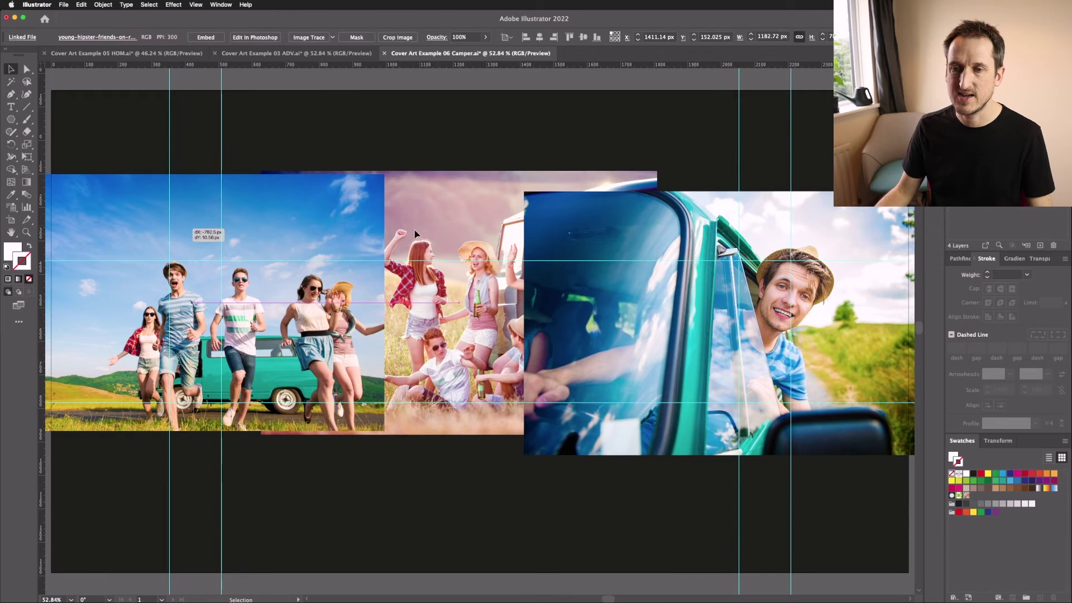
{"action": "left_click_drag", "start_coordinate": [448, 232], "coordinate": [323, 155]}
{"action": "left_click_drag", "start_coordinate": [703, 225], "coordinate": [501, 216]}
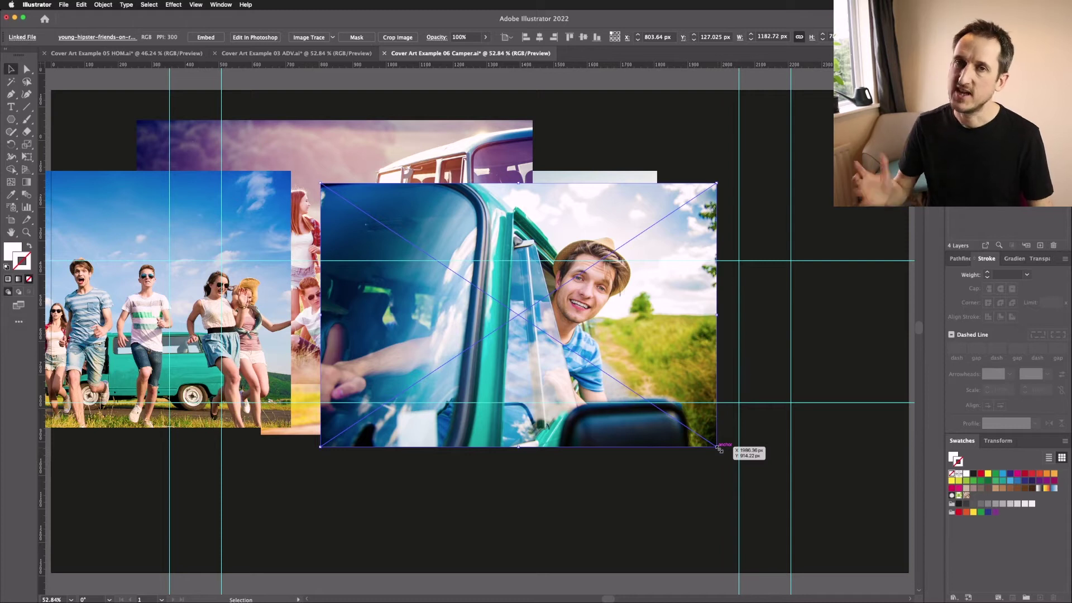
{"action": "left_click_drag", "start_coordinate": [719, 448], "coordinate": [657, 430]}
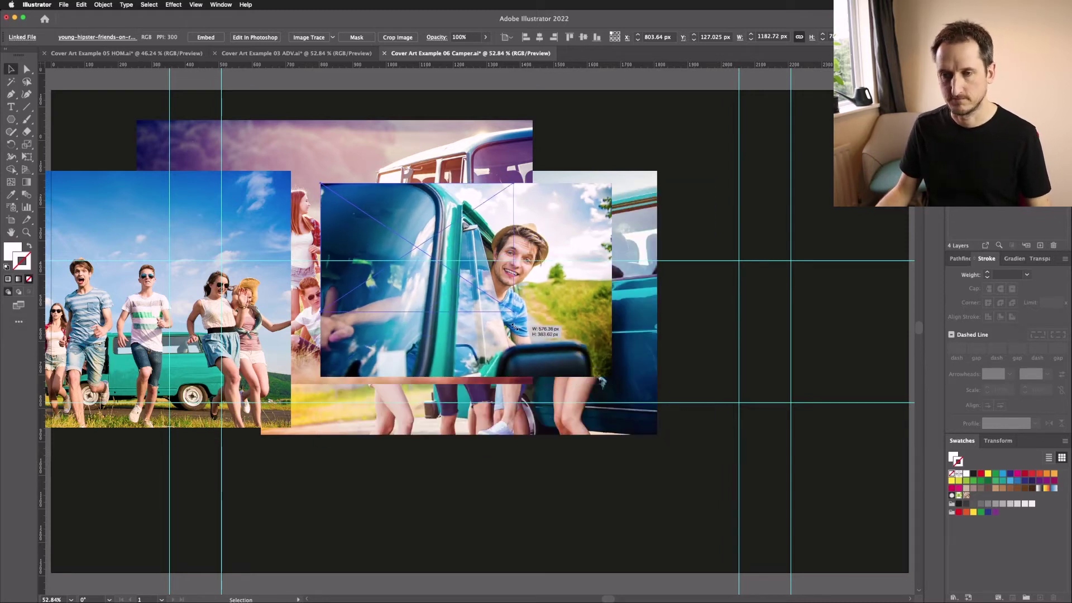
{"action": "left_click_drag", "start_coordinate": [490, 305], "coordinate": [738, 311]}
{"action": "left_click_drag", "start_coordinate": [395, 257], "coordinate": [802, 489]}
{"action": "left_click", "coordinate": [659, 172]}
{"action": "left_click_drag", "start_coordinate": [658, 171], "coordinate": [452, 307]}
{"action": "left_click_drag", "start_coordinate": [391, 362], "coordinate": [621, 241]}
{"action": "left_click_drag", "start_coordinate": [139, 279], "coordinate": [322, 352]}
{"action": "left_click_drag", "start_coordinate": [610, 497], "coordinate": [502, 430]}
{"action": "left_click_drag", "start_coordinate": [334, 324], "coordinate": [187, 317]}
{"action": "left_click_drag", "start_coordinate": [375, 221], "coordinate": [504, 364]}
Line up the runners, inside-van, beach, guy-in-van and purple field photos in one overlapping row.
{"action": "left_click_drag", "start_coordinate": [559, 251], "coordinate": [344, 292]}
{"action": "left_click_drag", "start_coordinate": [503, 436], "coordinate": [552, 513]}
{"action": "left_click_drag", "start_coordinate": [702, 407], "coordinate": [811, 325]}
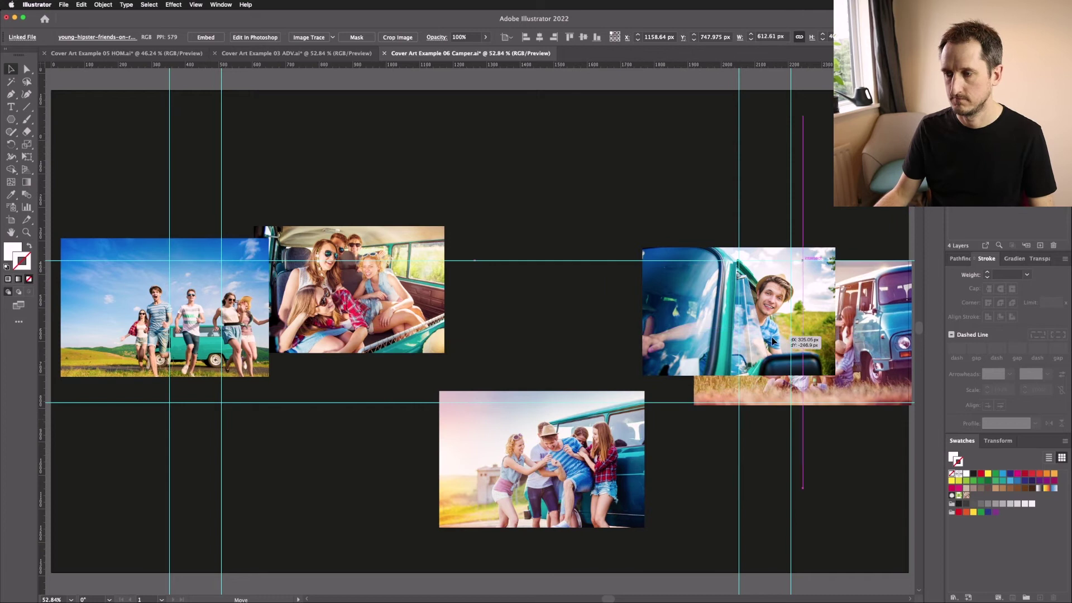
{"action": "left_click_drag", "start_coordinate": [726, 312], "coordinate": [625, 314]}
{"action": "left_click_drag", "start_coordinate": [268, 377], "coordinate": [223, 363]}
{"action": "left_click_drag", "start_coordinate": [153, 309], "coordinate": [120, 329]}
{"action": "left_click_drag", "start_coordinate": [335, 290], "coordinate": [279, 303]}
{"action": "left_click_drag", "start_coordinate": [198, 240], "coordinate": [189, 242]}
{"action": "left_click_drag", "start_coordinate": [542, 457], "coordinate": [614, 378]}
{"action": "left_click_drag", "start_coordinate": [642, 312], "coordinate": [469, 313]}
{"action": "left_click_drag", "start_coordinate": [619, 373], "coordinate": [625, 309]}
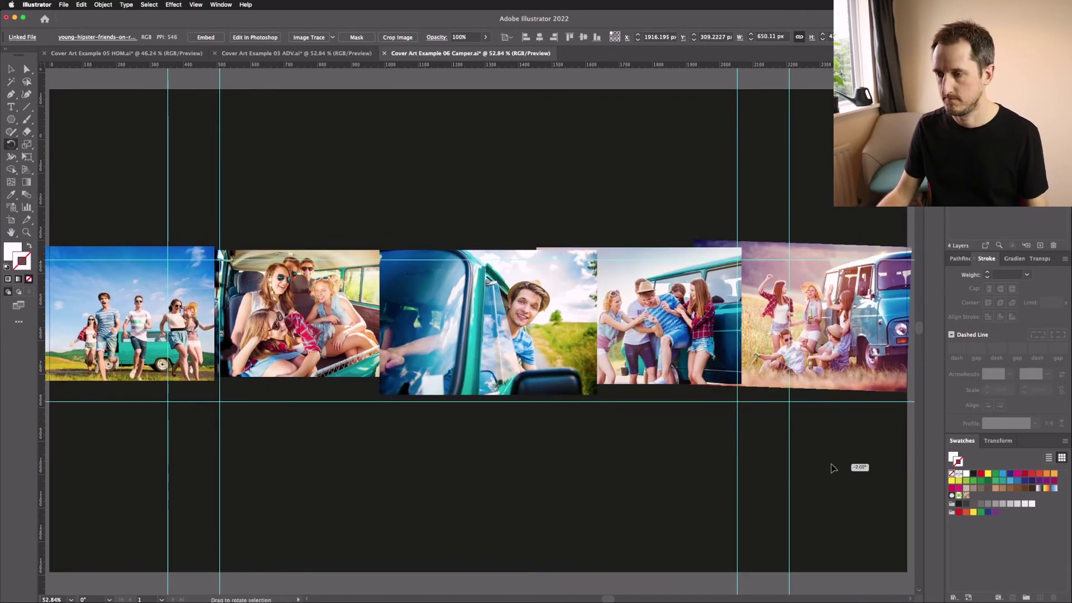
Tilt the field and friends-in-van photos slightly and nudge the guy-in-van photo larger.
{"action": "left_click_drag", "start_coordinate": [834, 467], "coordinate": [720, 434]}
{"action": "key", "text": "v"}
{"action": "left_click_drag", "start_coordinate": [595, 394], "coordinate": [623, 405]}
{"action": "left_click", "coordinate": [360, 296]}
{"action": "key", "text": "r"}
{"action": "left_click_drag", "start_coordinate": [390, 391], "coordinate": [395, 438]}
Rotate the field photo about 4.84° and the friends-by-the-van photo counter-clockwise, then deselect.
{"action": "key", "text": "v"}
{"action": "left_click", "coordinate": [129, 313]}
{"action": "key", "text": "r"}
{"action": "left_click_drag", "start_coordinate": [223, 385], "coordinate": [237, 407]}
{"action": "key", "text": "v"}
{"action": "left_click", "coordinate": [313, 335]}
{"action": "key", "text": "r"}
{"action": "left_click_drag", "start_coordinate": [678, 288], "coordinate": [664, 292]}
{"action": "key", "text": "super+shift+a"}
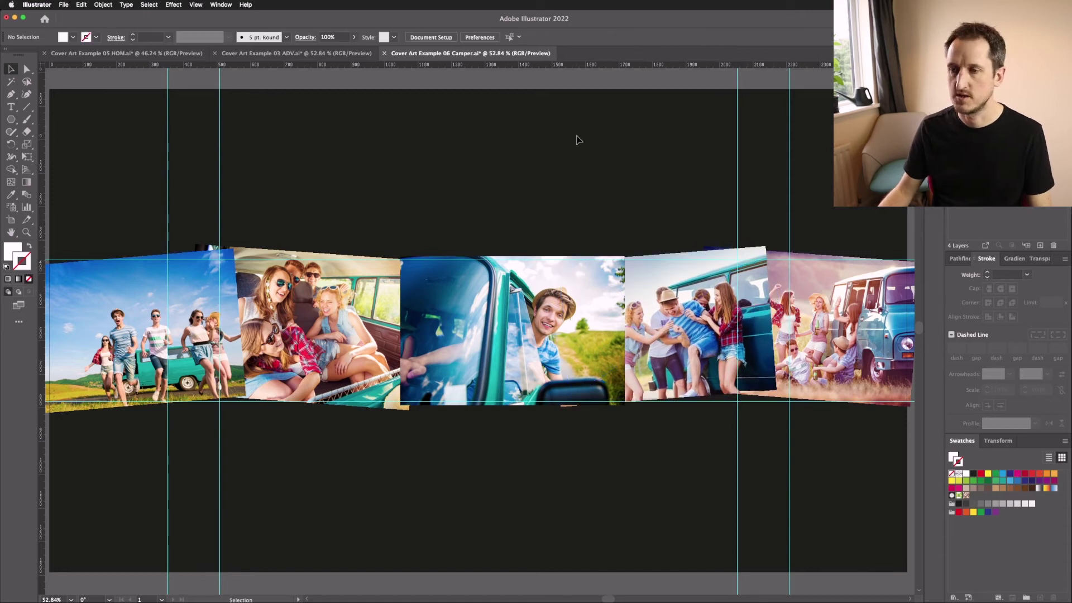
Eyedropper grey, navy, teal and sky-blue tones from the photos onto the background rectangle.
{"action": "left_click", "coordinate": [640, 170]}
{"action": "key", "text": "i"}
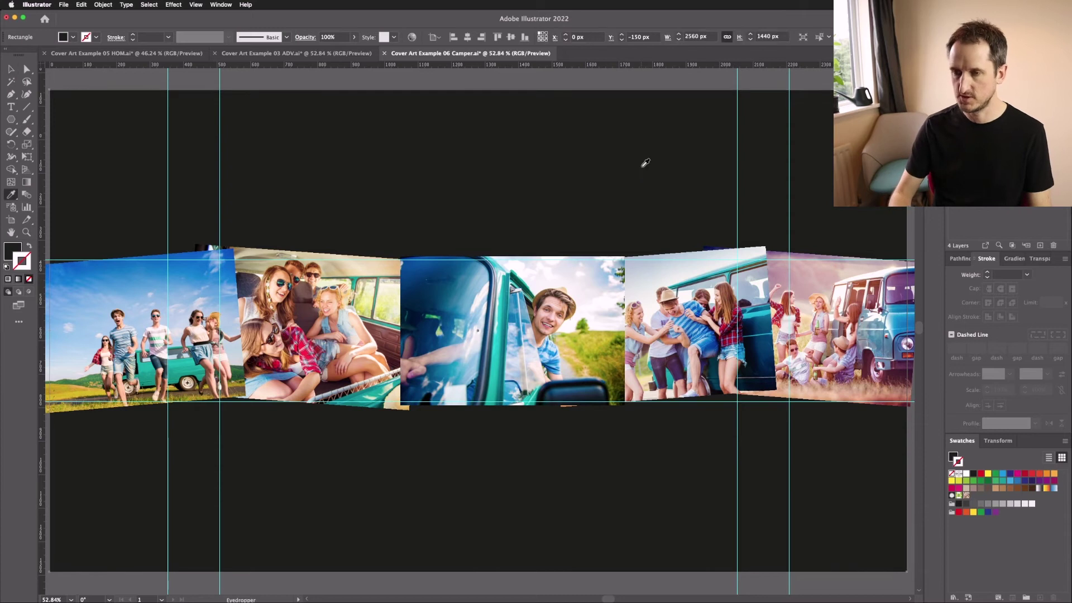
{"action": "left_click", "coordinate": [647, 277]}
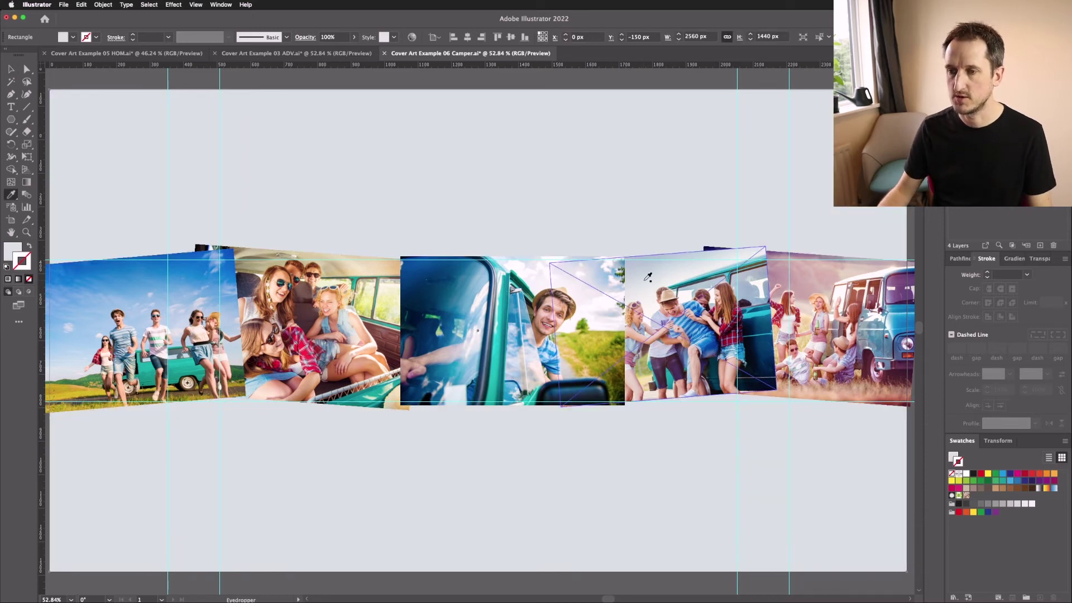
{"action": "left_click", "coordinate": [760, 343]}
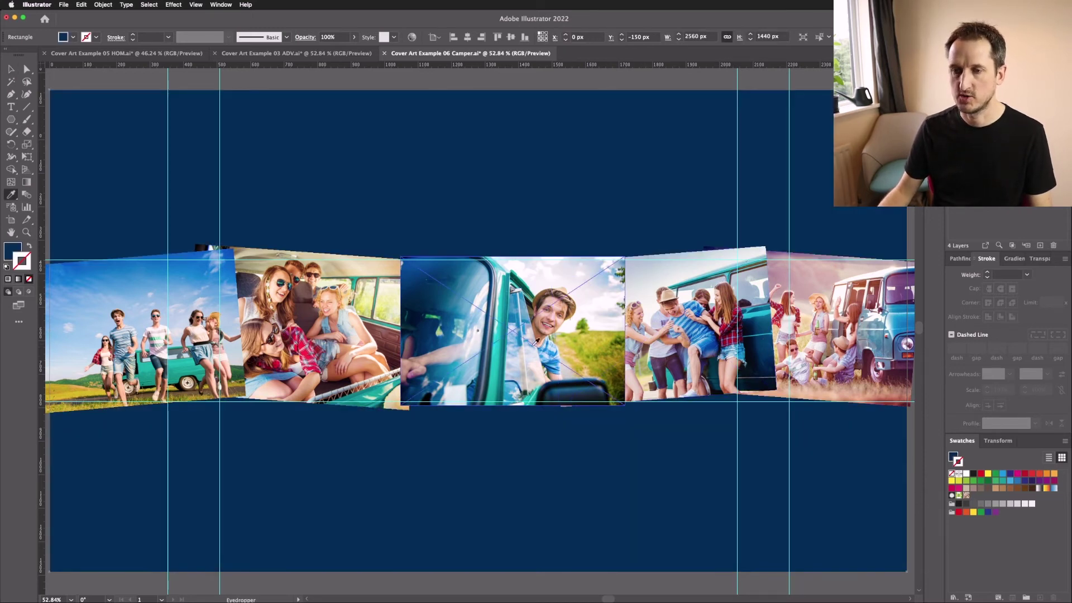
{"action": "left_click", "coordinate": [537, 347]}
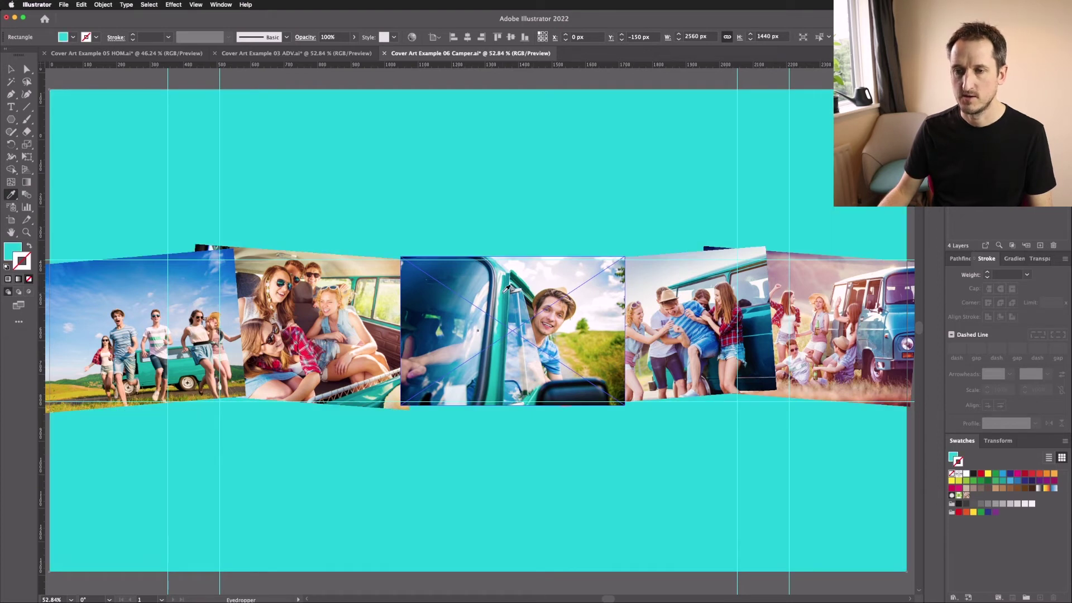
{"action": "left_click", "coordinate": [505, 288]}
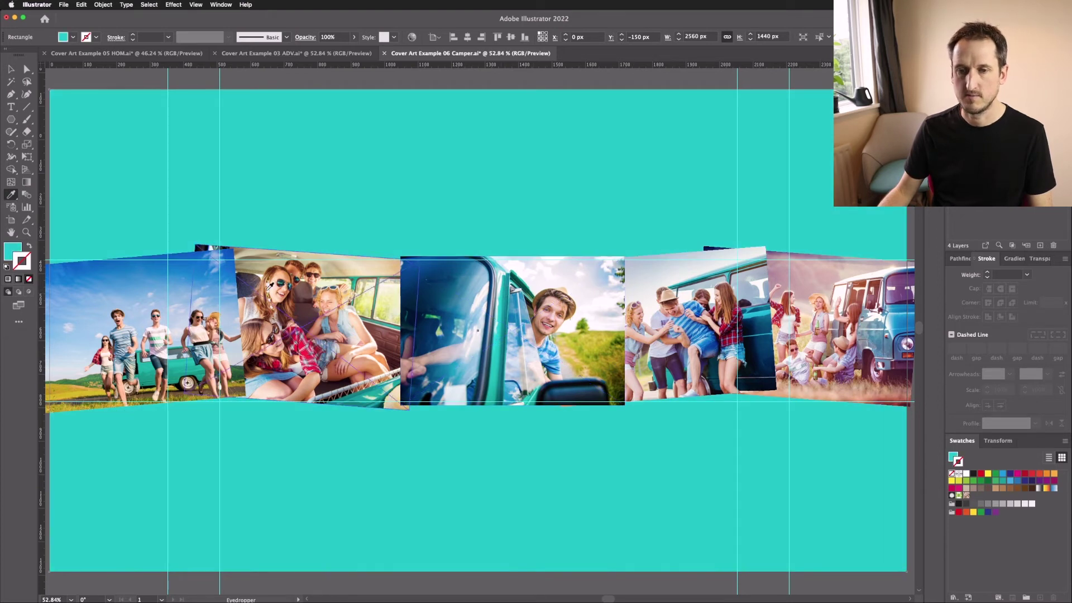
{"action": "left_click", "coordinate": [212, 296]}
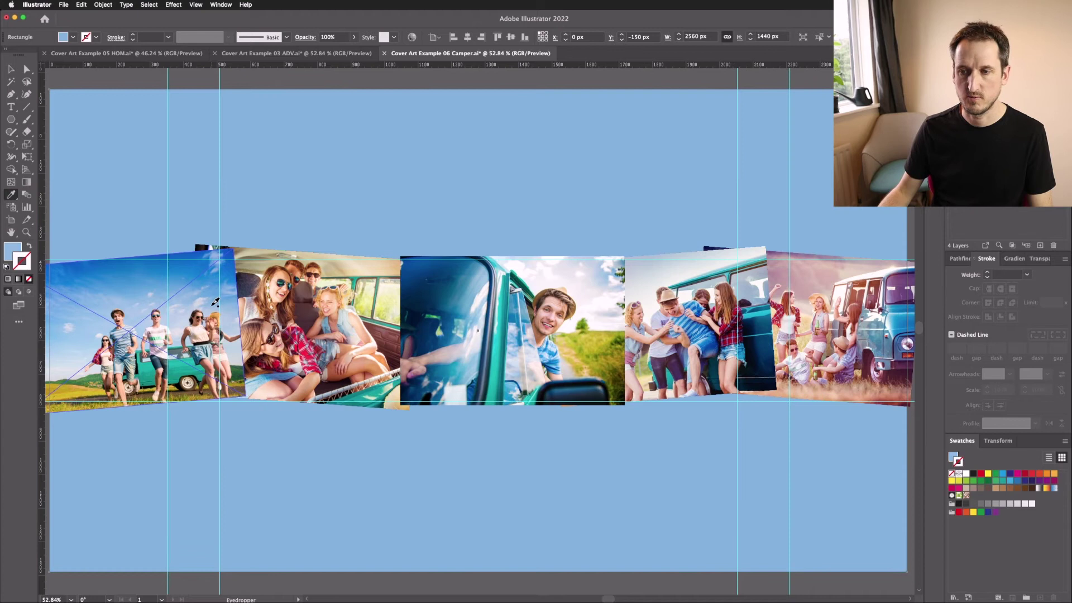
{"action": "left_click", "coordinate": [231, 309]}
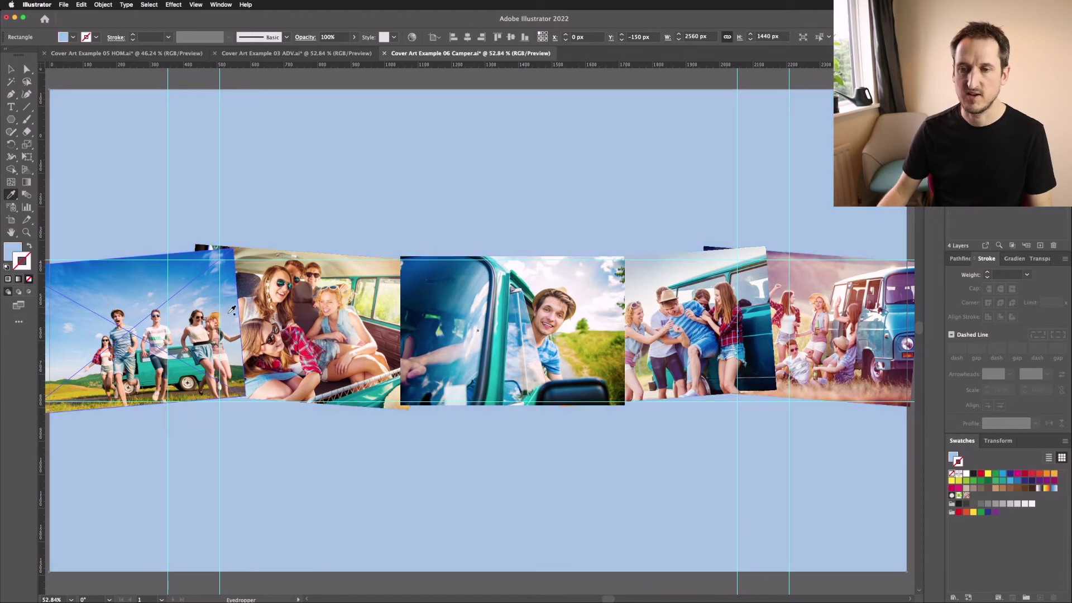
Try more pale, mid and dark blues, then the van door's navy, and revert to teal.
{"action": "left_click", "coordinate": [519, 382]}
{"action": "left_click", "coordinate": [525, 385]}
{"action": "left_click", "coordinate": [547, 382]}
{"action": "left_click", "coordinate": [599, 385]}
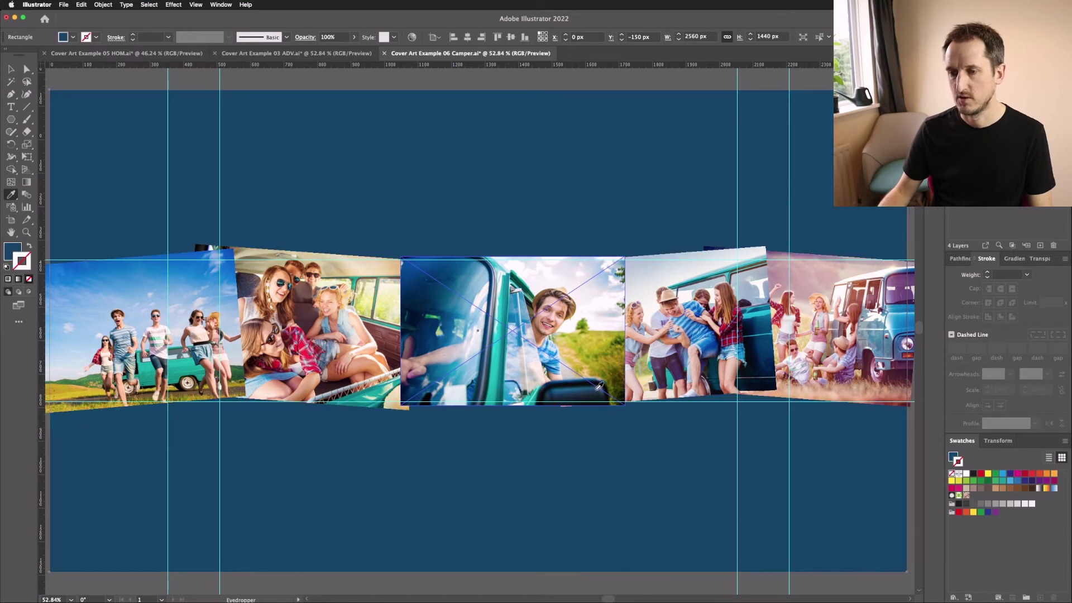
{"action": "left_click", "coordinate": [698, 322]}
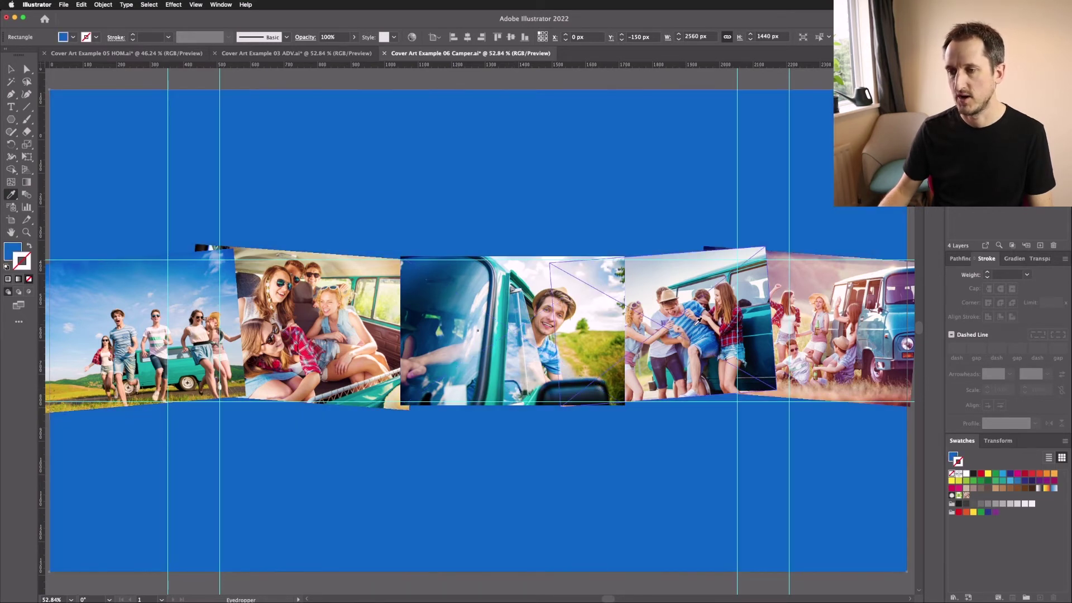
{"action": "left_click", "coordinate": [699, 324]}
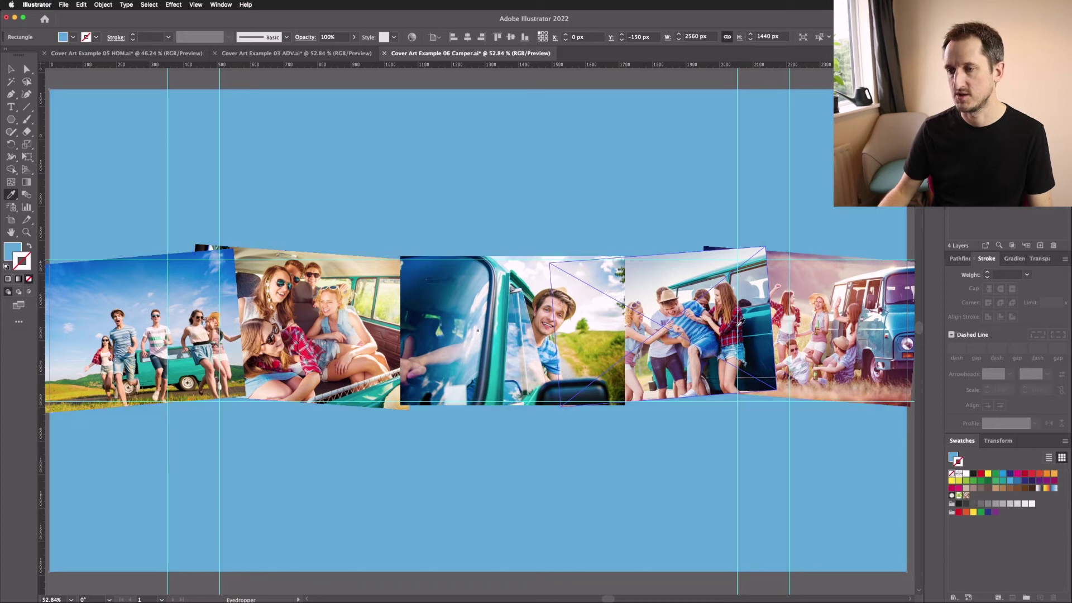
{"action": "left_click", "coordinate": [756, 323]}
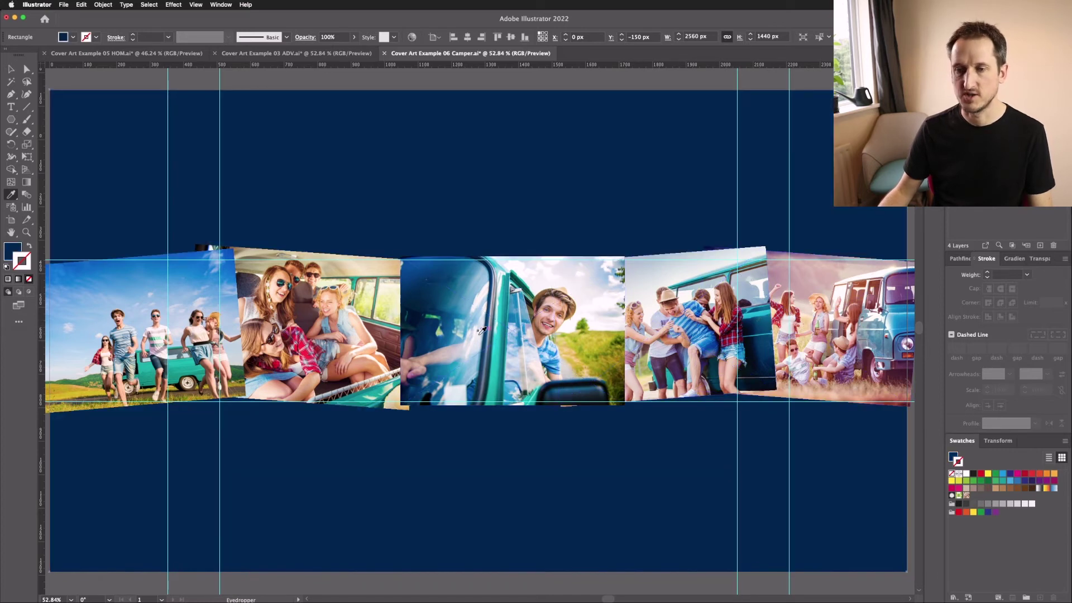
{"action": "left_click", "coordinate": [509, 303]}
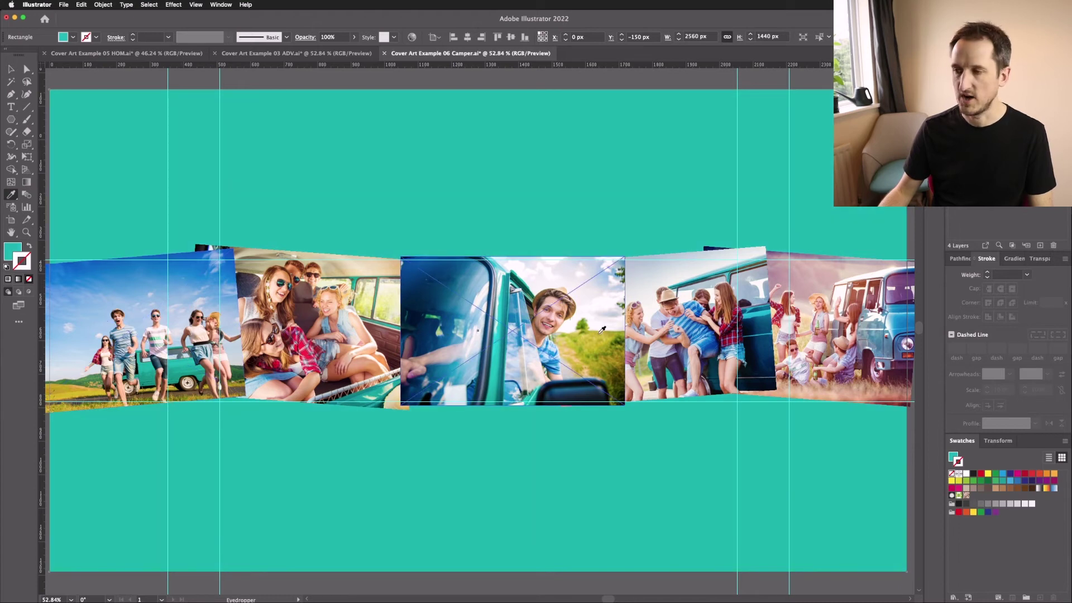
{"action": "left_click", "coordinate": [755, 323]}
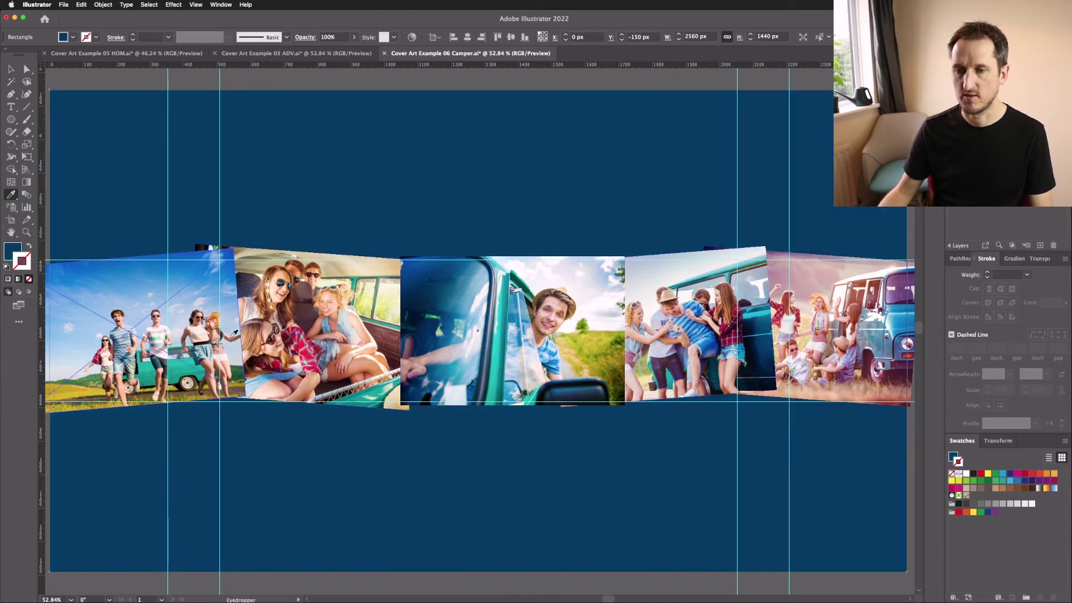
{"action": "key", "text": "super+z"}
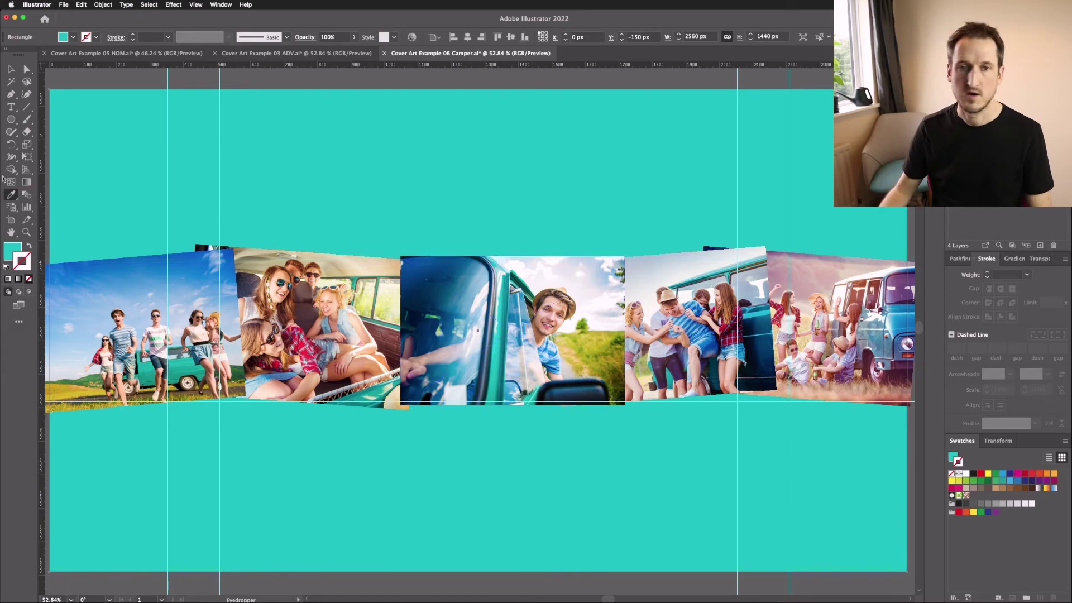
Check the teal fill's RGB values in the Color panel and clear the selection.
{"action": "left_click", "coordinate": [16, 253]}
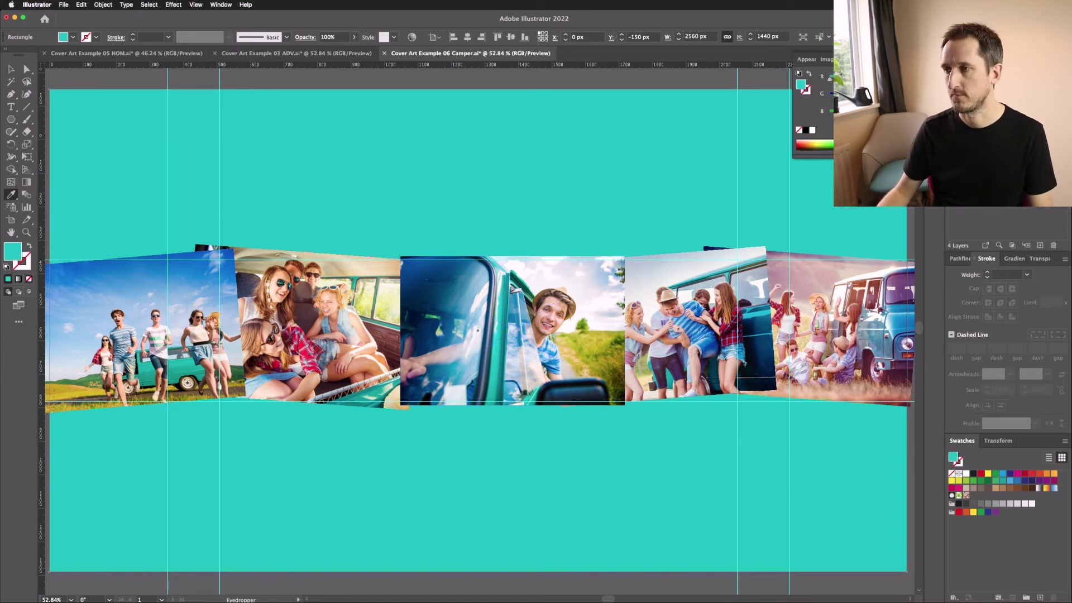
{"action": "key", "text": "v"}
{"action": "left_click", "coordinate": [571, 172]}
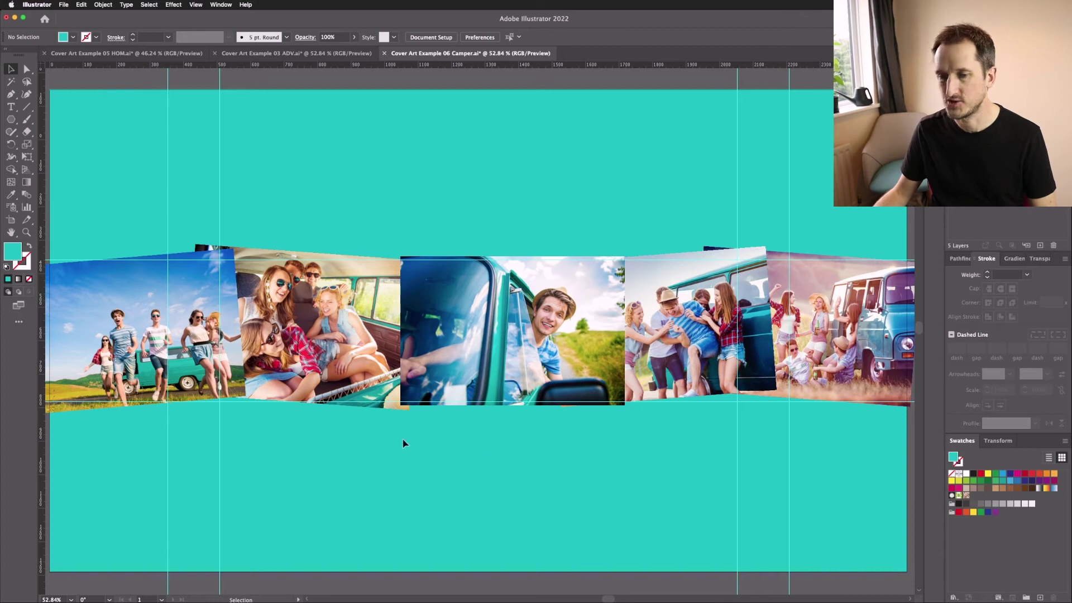
Start a pen outline at the strip's corner and place anchors along the photos' top edge.
{"action": "key", "text": "p"}
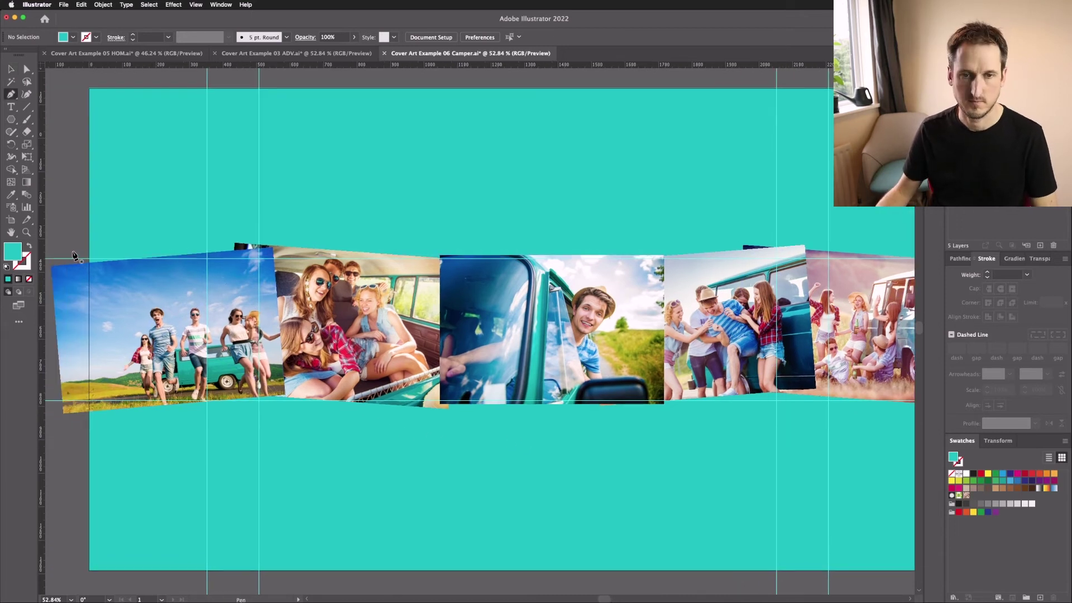
{"action": "left_click", "coordinate": [226, 235]}
{"action": "left_click", "coordinate": [428, 250]}
{"action": "left_click", "coordinate": [659, 247]}
{"action": "left_click", "coordinate": [731, 237]}
{"action": "left_click", "coordinate": [776, 240]}
{"action": "left_click", "coordinate": [805, 238]}
{"action": "scroll", "coordinate": [918, 253], "scroll_direction": "right", "scroll_amount": 5}
{"action": "left_click", "coordinate": [766, 246]}
Add anchors along the photos' bottom edge, close the outline, and fill it white.
{"action": "left_click", "coordinate": [753, 409]}
{"action": "left_click", "coordinate": [464, 402]}
{"action": "scroll", "coordinate": [464, 401], "scroll_direction": "left", "scroll_amount": 6}
{"action": "left_click", "coordinate": [479, 401]}
{"action": "left_click", "coordinate": [302, 386]}
{"action": "left_click", "coordinate": [87, 404]}
{"action": "left_click", "coordinate": [65, 244]}
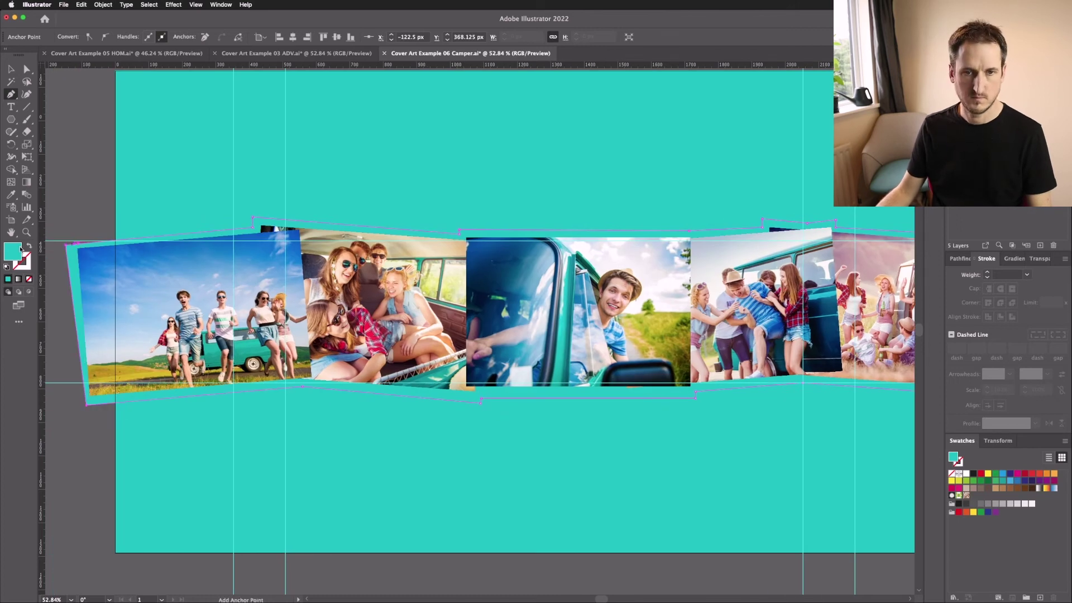
{"action": "key", "text": "d"}
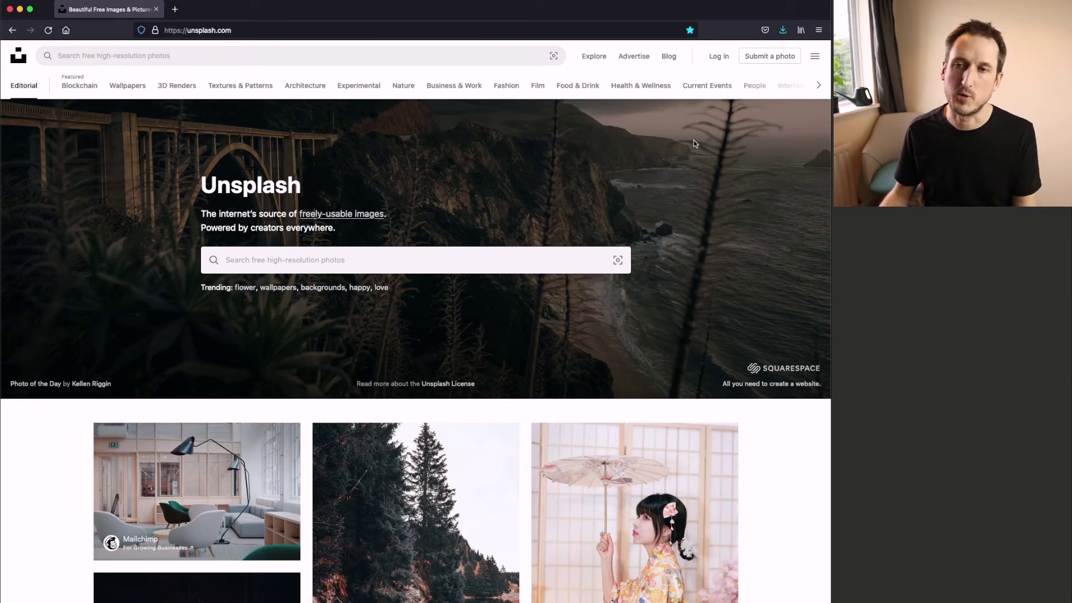
Search Unsplash for 'fitness' and browse the results.
{"action": "left_click", "coordinate": [132, 54]}
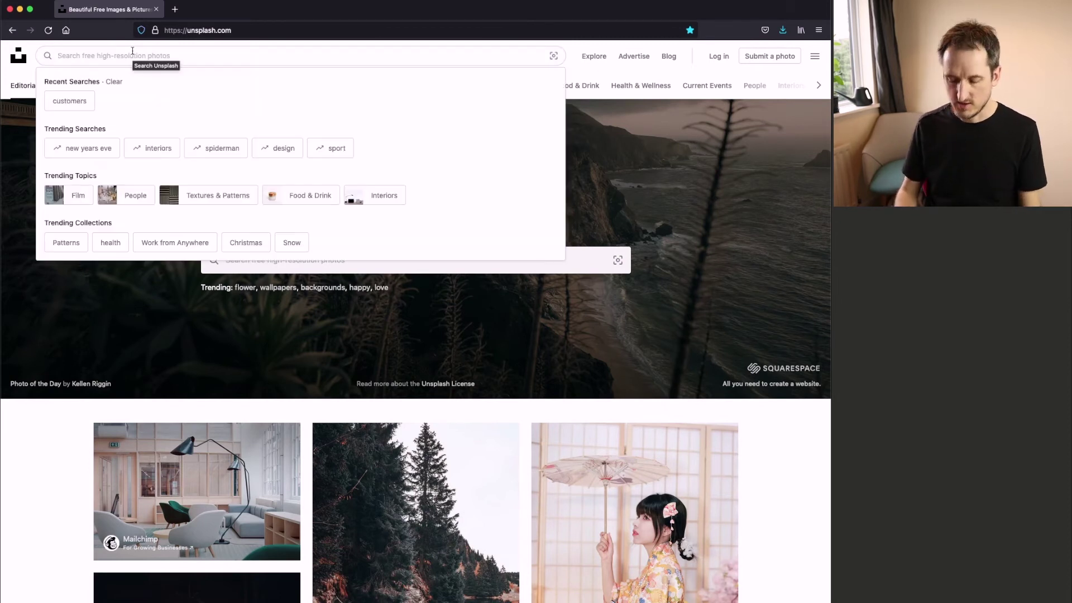
{"action": "type", "text": "fitness"}
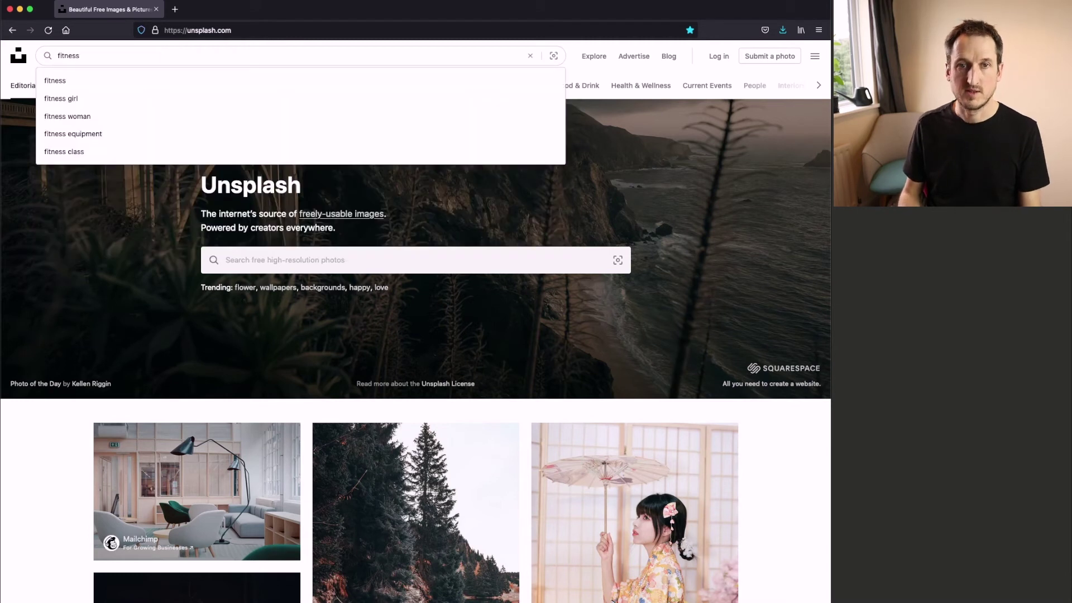
{"action": "key", "text": "Return"}
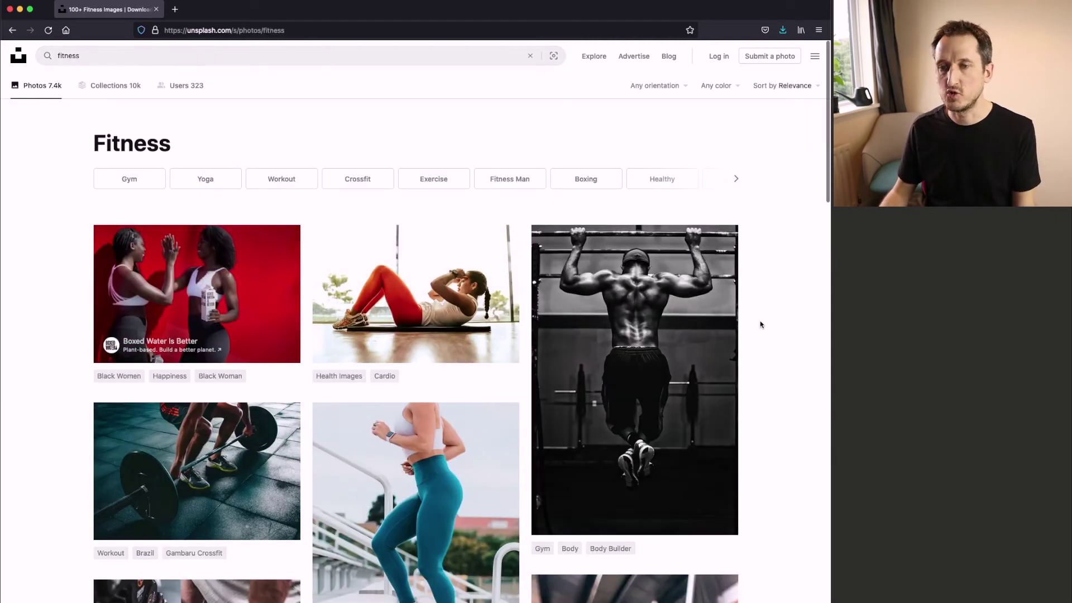
{"action": "scroll", "coordinate": [759, 324], "scroll_direction": "down", "scroll_amount": 7}
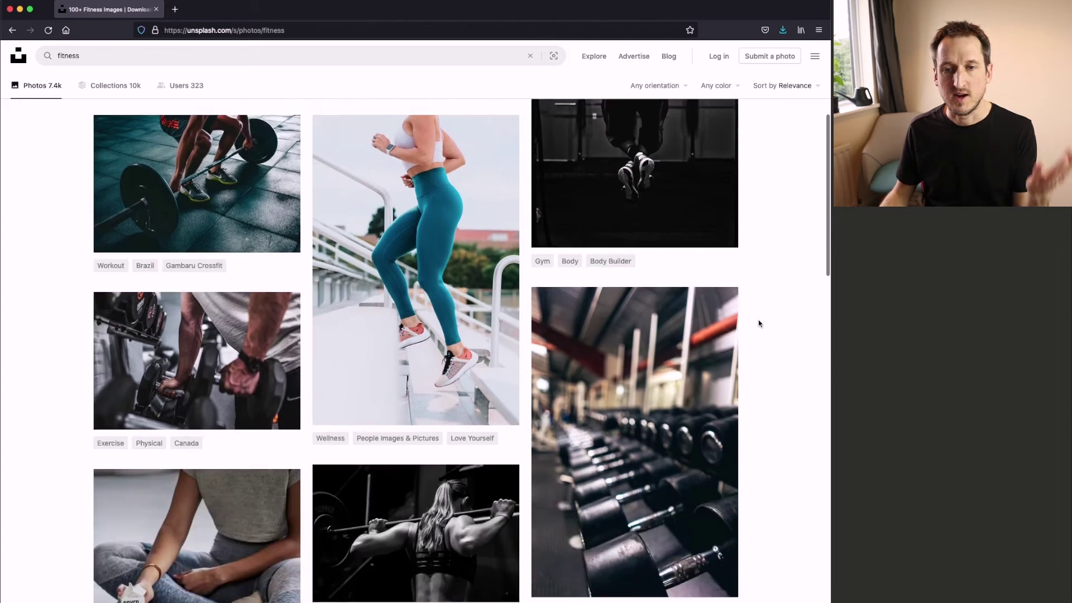
{"action": "scroll", "coordinate": [759, 323], "scroll_direction": "down", "scroll_amount": 4}
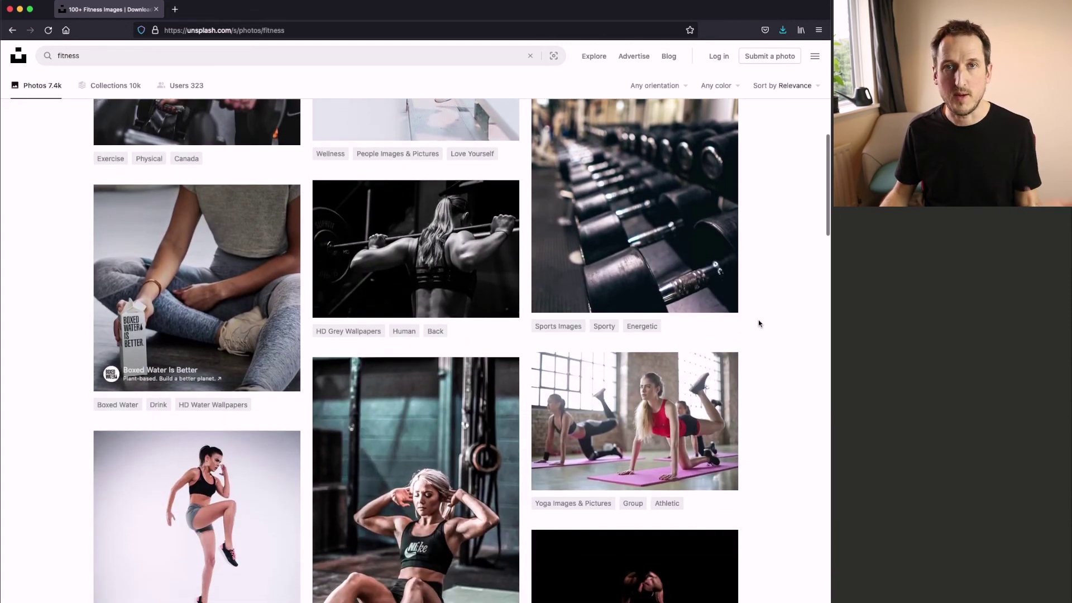
{"action": "scroll", "coordinate": [757, 321], "scroll_direction": "up", "scroll_amount": 10}
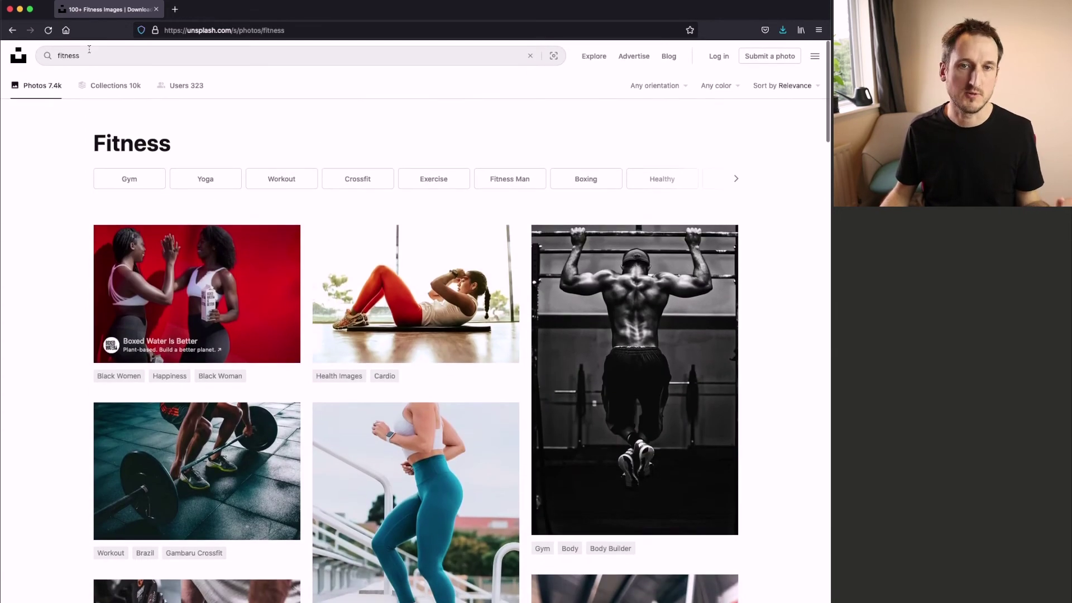
Replace the search with 'outdoors' and scroll down until the red bridge photo appears.
{"action": "left_click", "coordinate": [89, 51]}
{"action": "type", "text": "outdoors"}
{"action": "key", "text": "Return"}
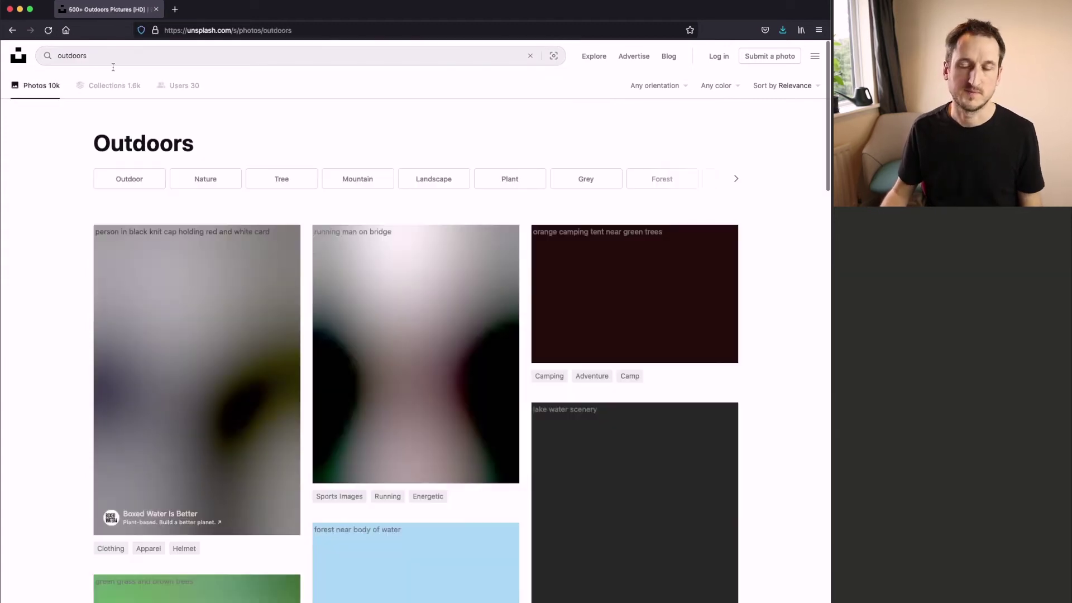
{"action": "scroll", "coordinate": [780, 354], "scroll_direction": "down", "scroll_amount": 8}
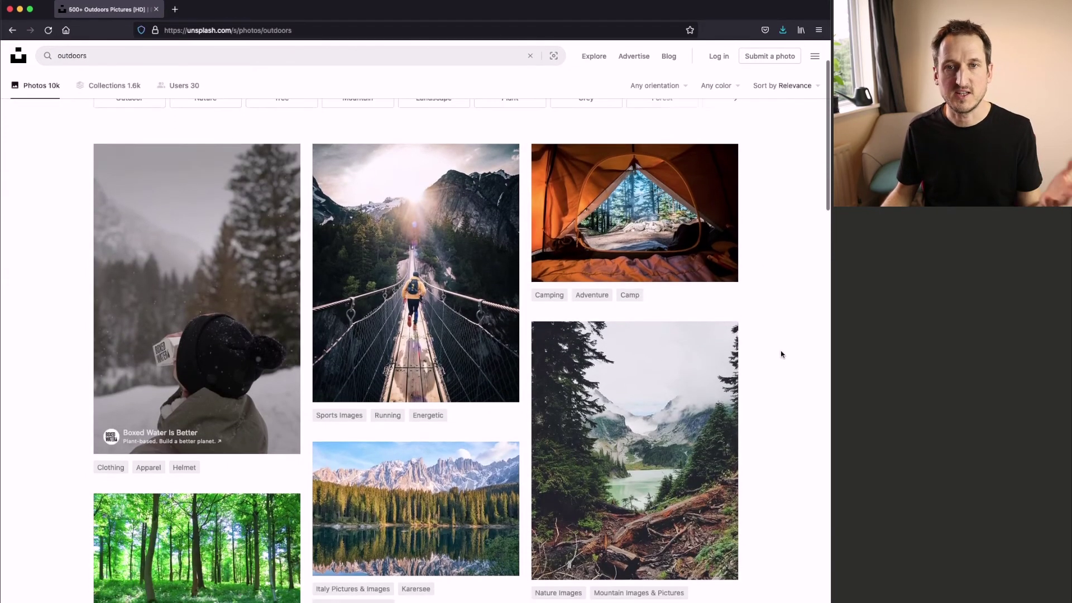
{"action": "scroll", "coordinate": [780, 354], "scroll_direction": "down", "scroll_amount": 3}
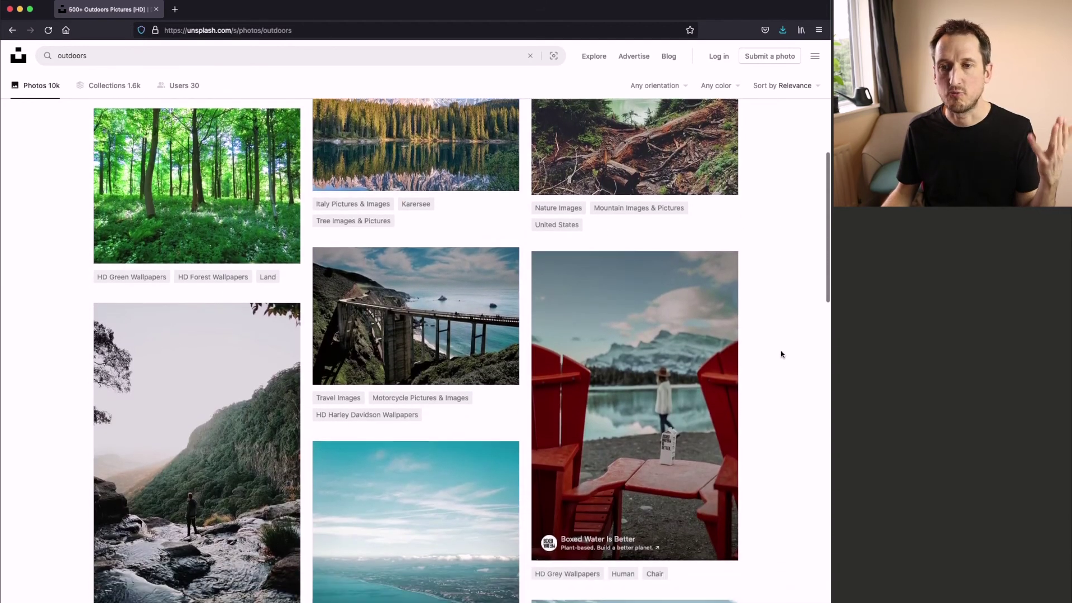
{"action": "scroll", "coordinate": [781, 354], "scroll_direction": "down", "scroll_amount": 4}
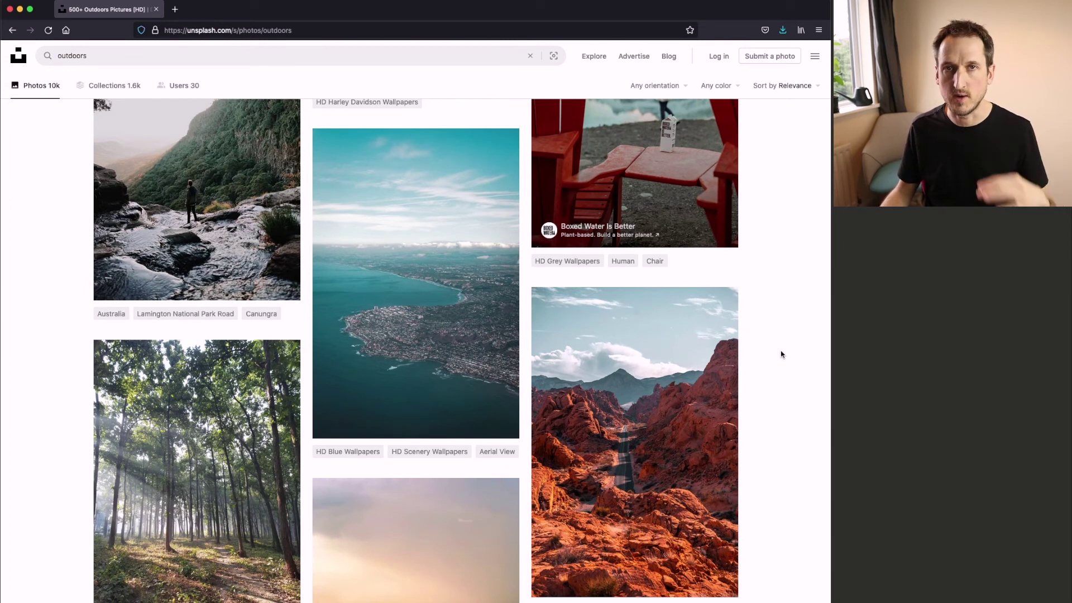
{"action": "scroll", "coordinate": [781, 354], "scroll_direction": "down", "scroll_amount": 7}
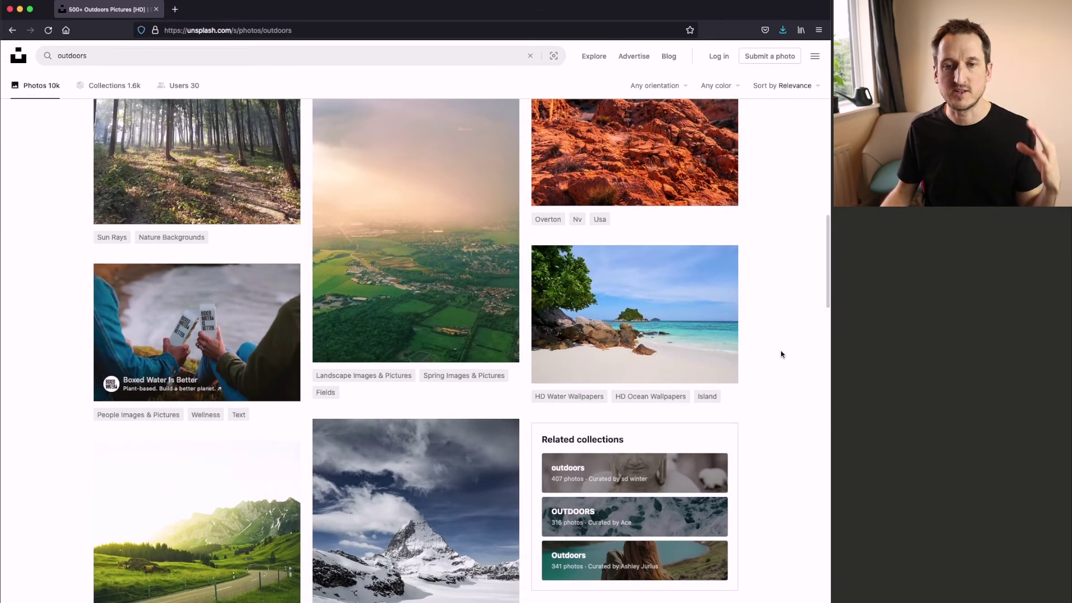
{"action": "scroll", "coordinate": [781, 354], "scroll_direction": "down", "scroll_amount": 3}
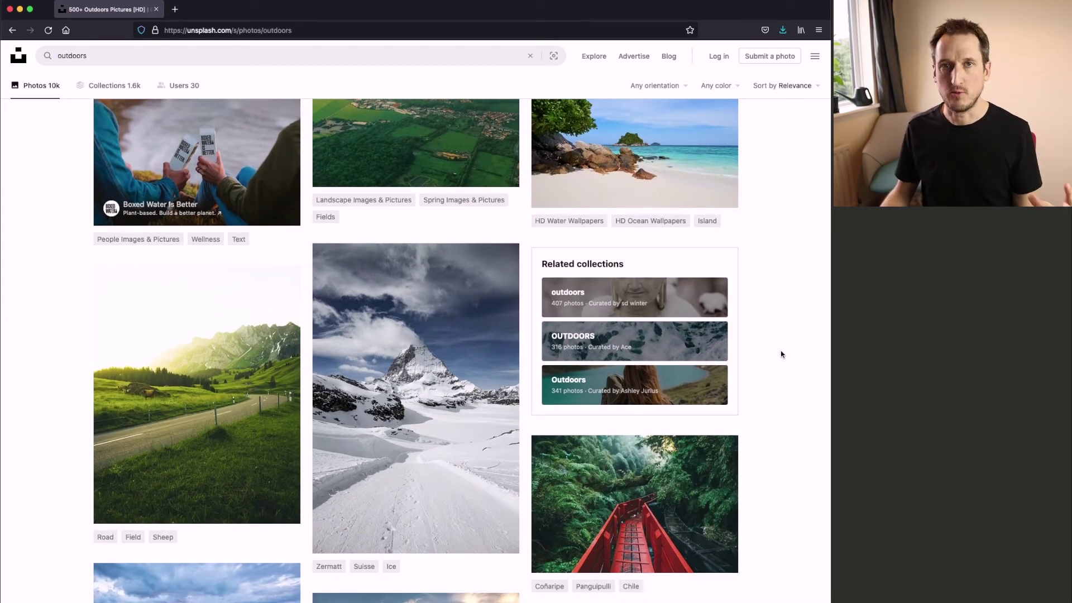
{"action": "scroll", "coordinate": [781, 354], "scroll_direction": "down", "scroll_amount": 3}
Open the red jungle bridge photo, download it free, save the file, and copy its credit.
{"action": "mouse_move", "coordinate": [598, 377]}
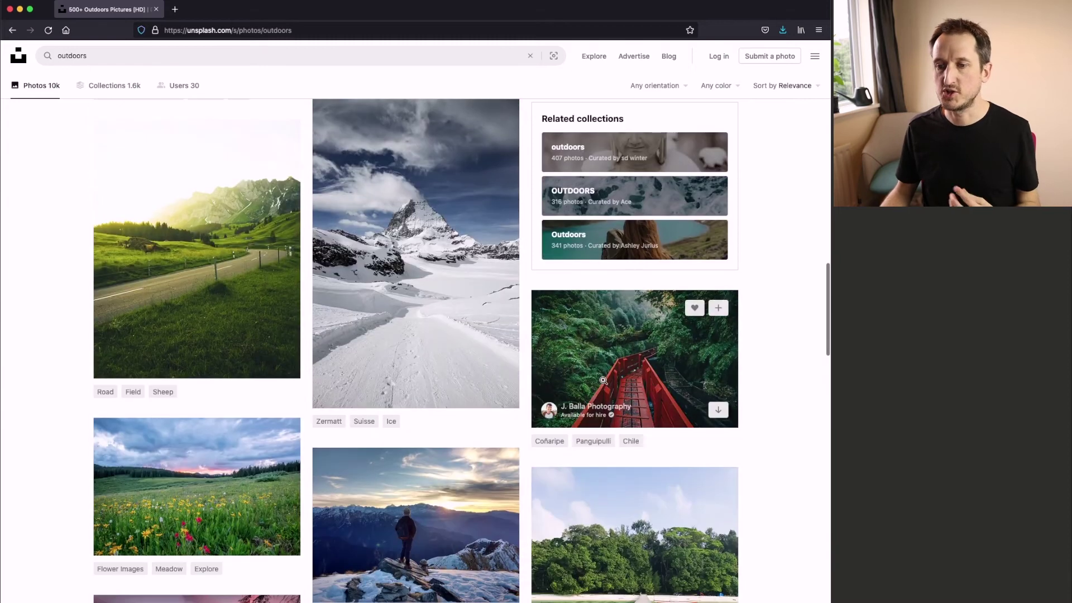
{"action": "left_click", "coordinate": [584, 339]}
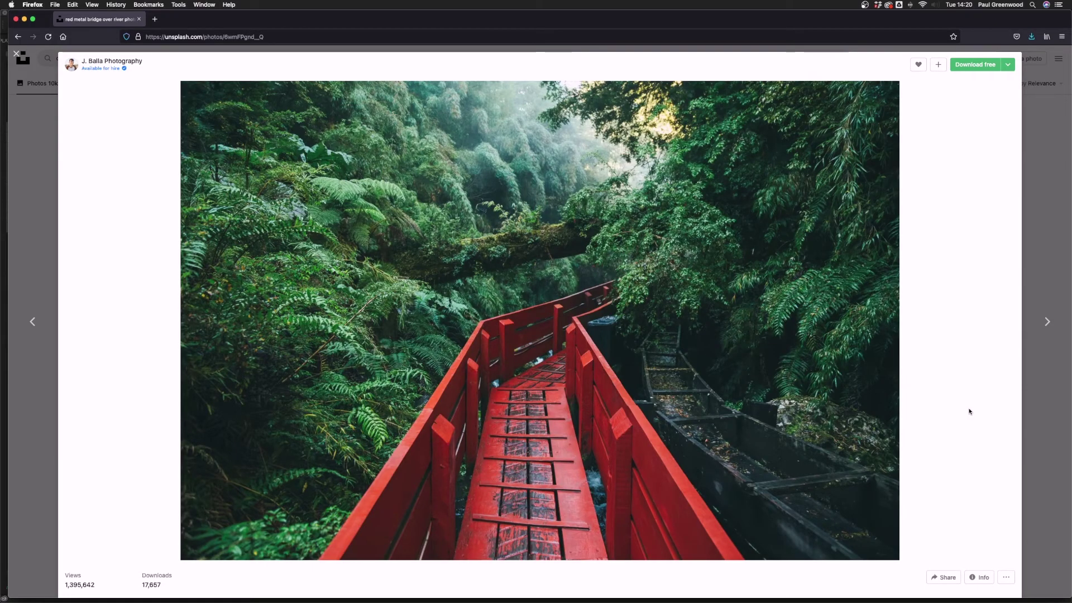
{"action": "left_click", "coordinate": [962, 70]}
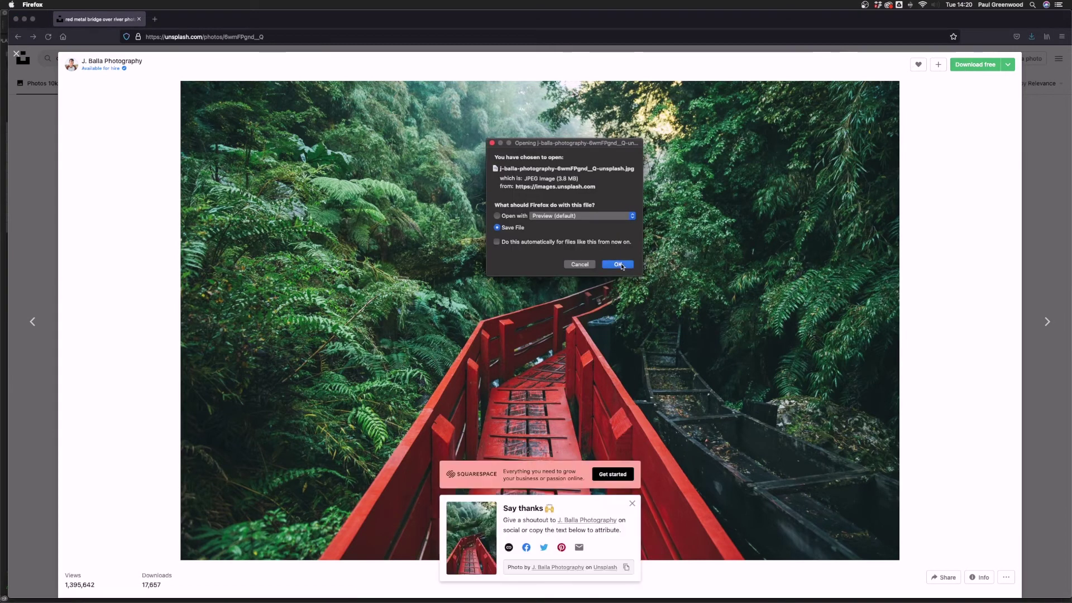
{"action": "left_click", "coordinate": [624, 265]}
{"action": "left_click", "coordinate": [626, 568]}
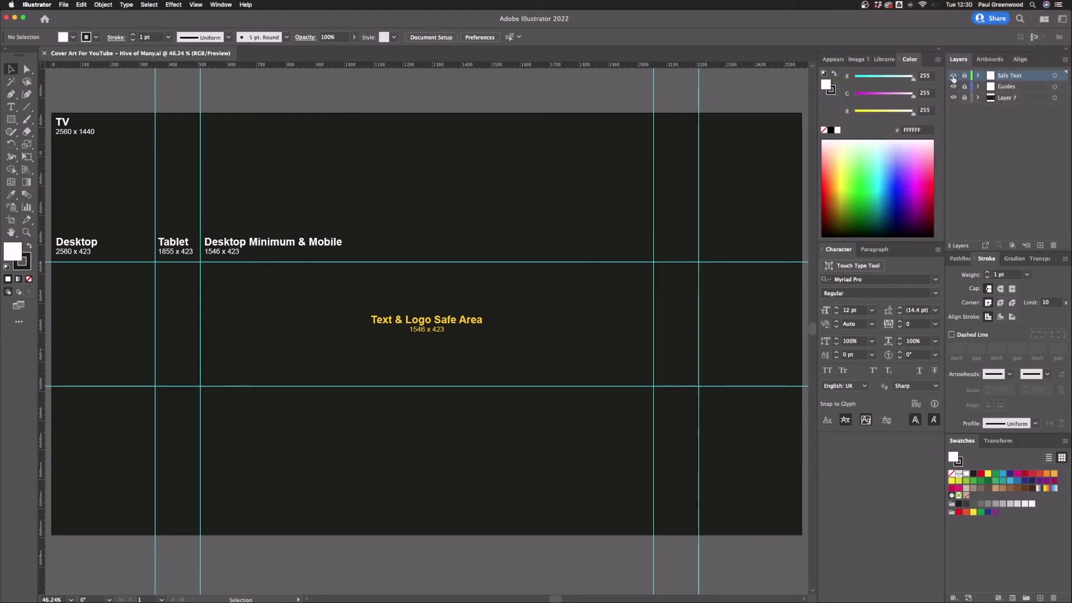
Hide the Safe Text labels, size the bridge photo to 2560 px wide, and fit the artboard in view.
{"action": "left_click", "coordinate": [953, 75]}
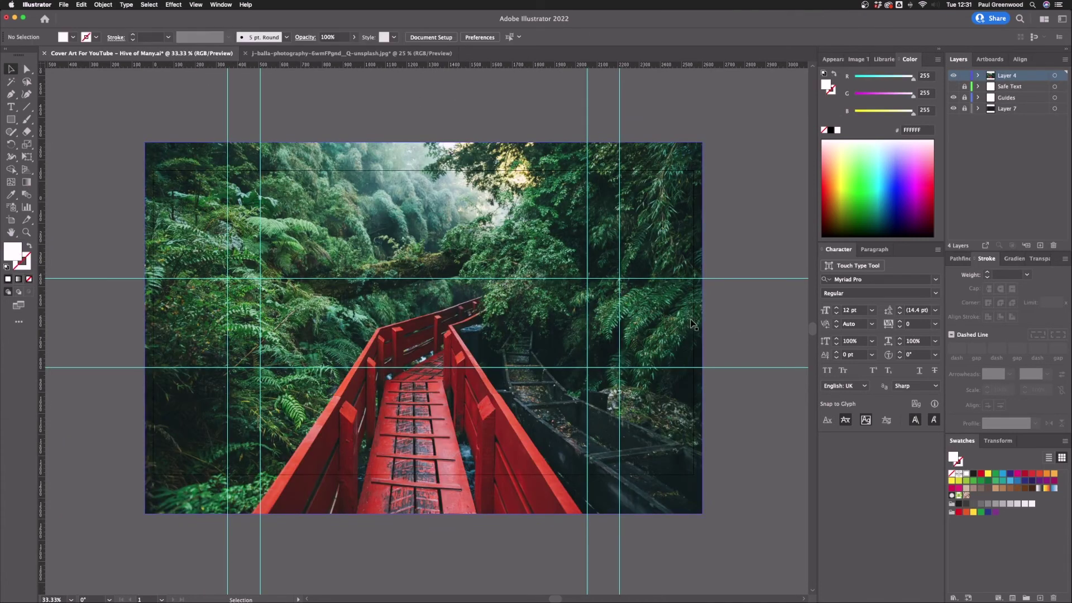
{"action": "left_click", "coordinate": [692, 323]}
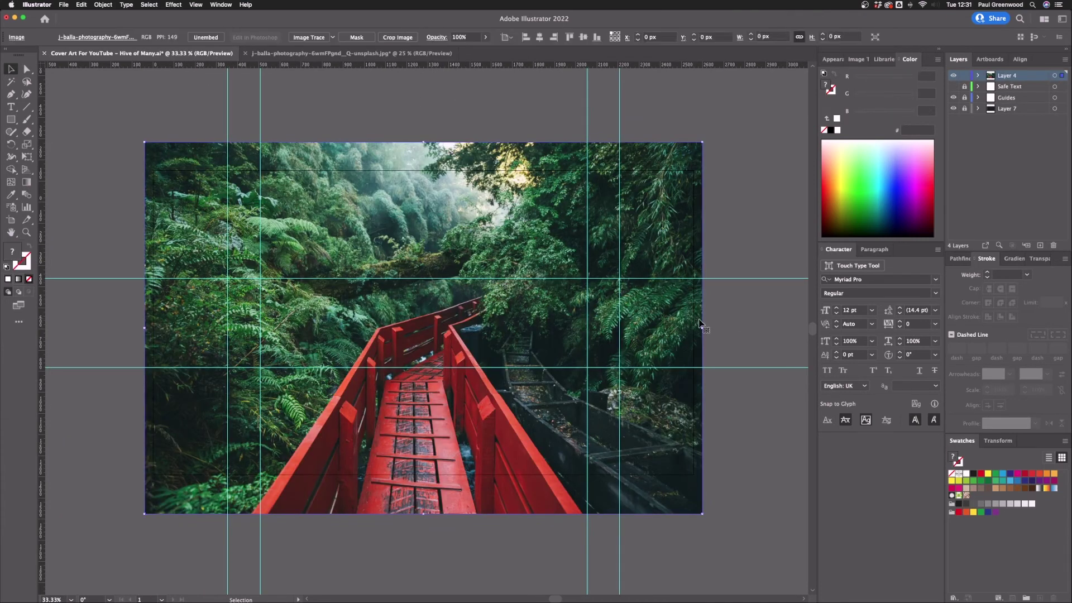
{"action": "left_click_drag", "start_coordinate": [701, 329], "coordinate": [699, 328]}
{"action": "left_click", "coordinate": [750, 301]}
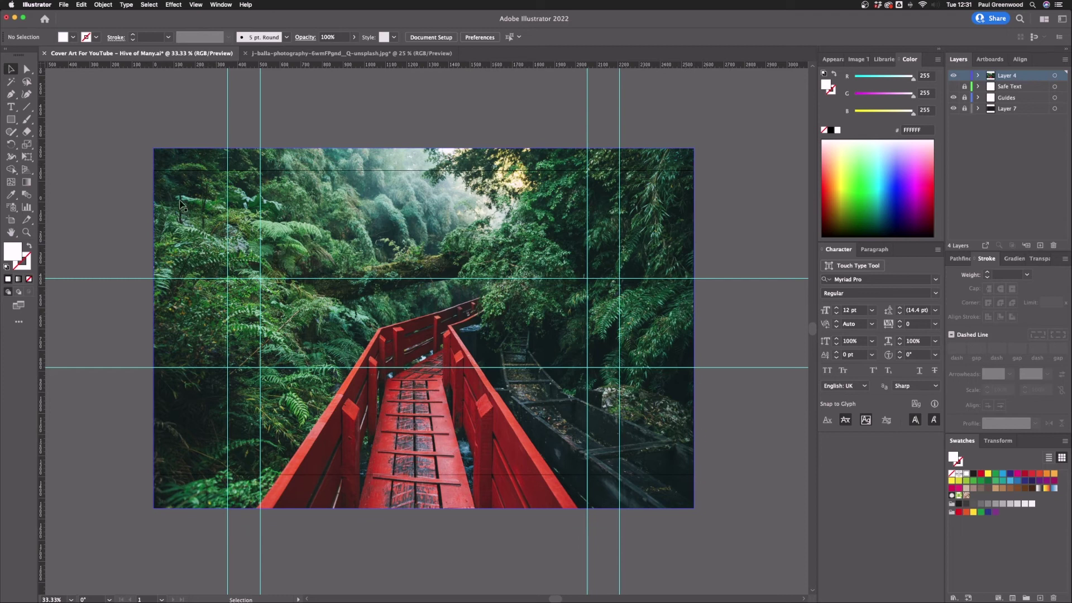
{"action": "left_click", "coordinate": [512, 335]}
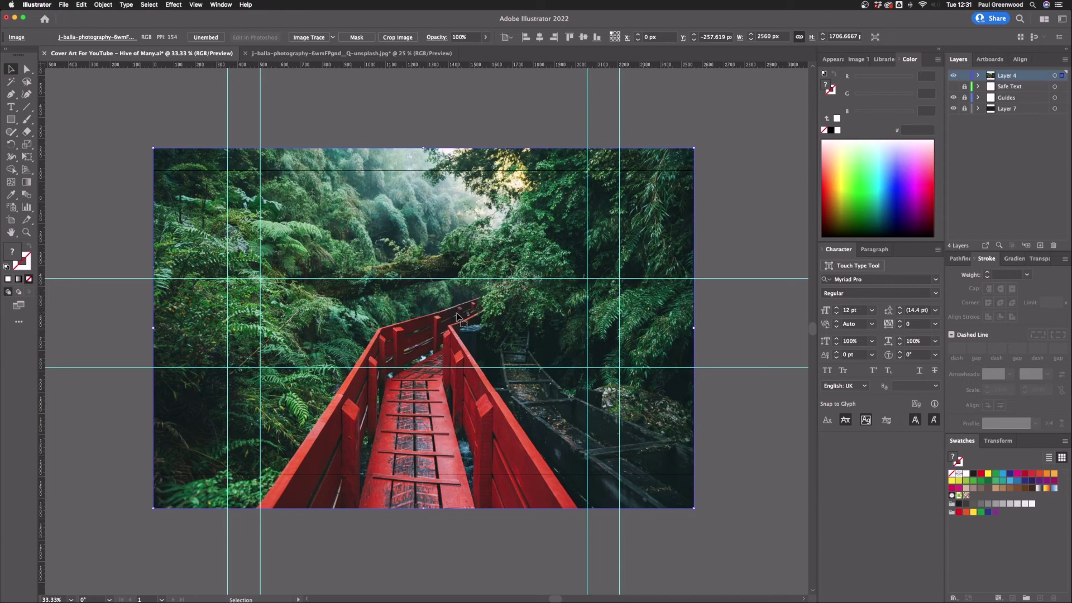
{"action": "left_click", "coordinate": [732, 311]}
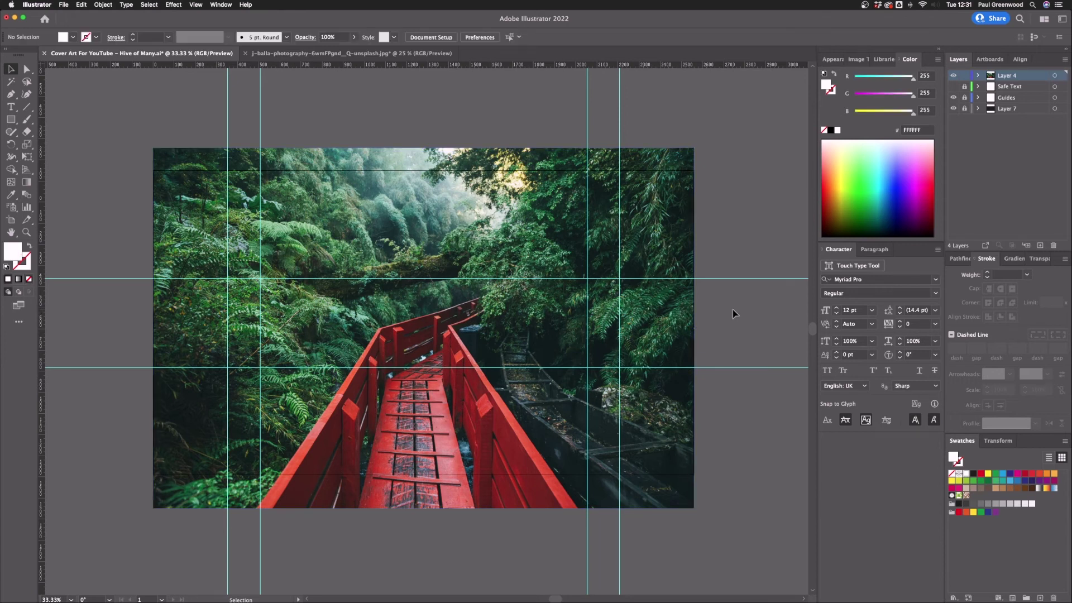
{"action": "key", "text": "super+0"}
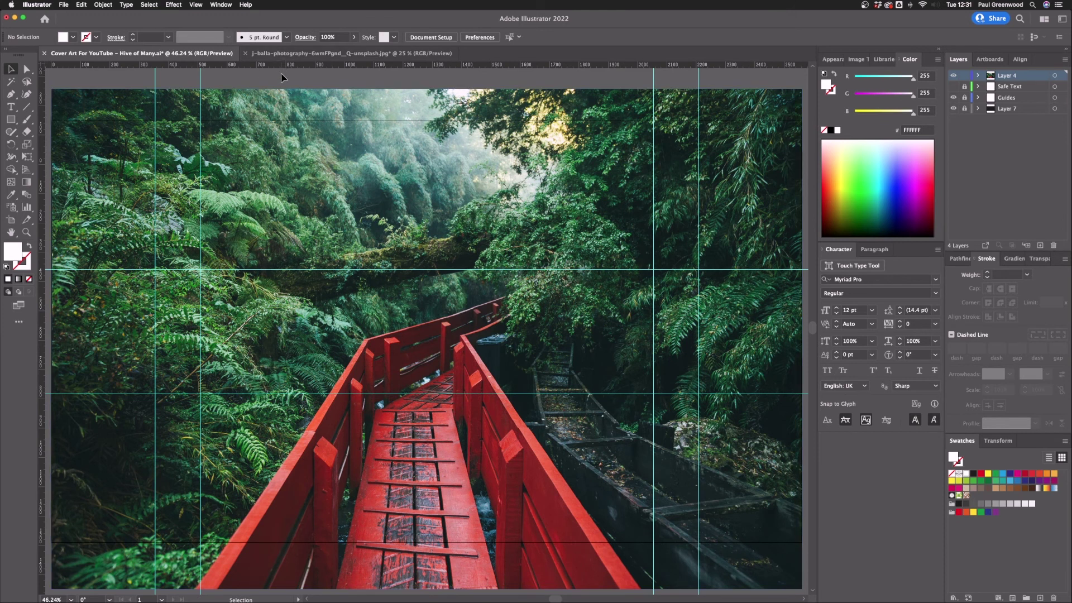
Add the quote in Europa-Regular at 72 pt, coloured white and centred on the artboard.
{"action": "key", "text": "t"}
{"action": "left_click", "coordinate": [415, 329]}
{"action": "left_click", "coordinate": [935, 279]}
{"action": "left_click", "coordinate": [860, 339]}
{"action": "left_click", "coordinate": [872, 310]}
{"action": "left_click", "coordinate": [886, 497]}
{"action": "key", "text": "Escape"}
{"action": "left_click", "coordinate": [965, 473]}
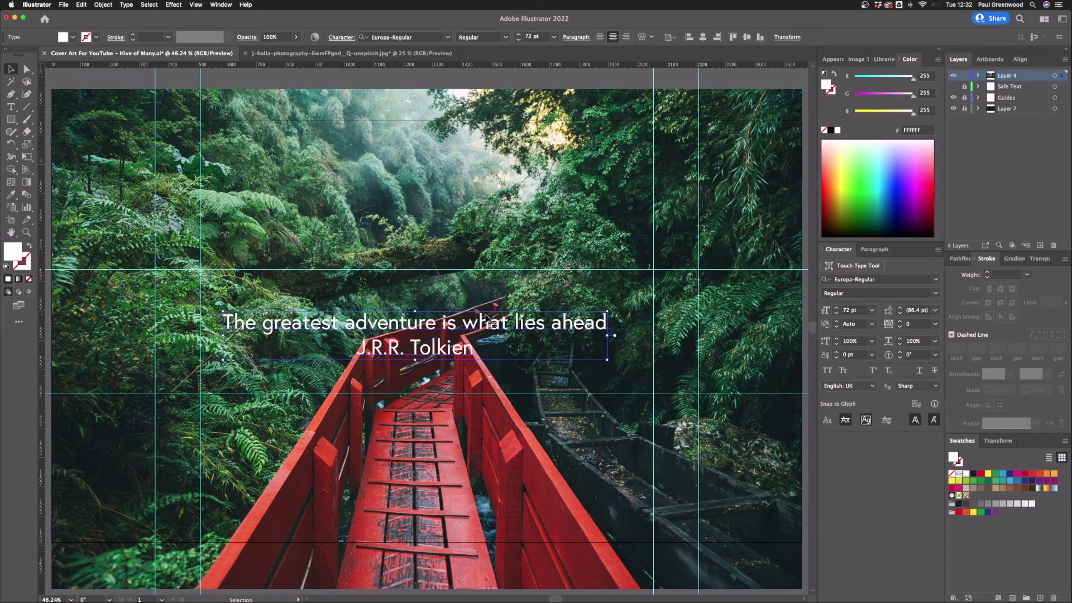
{"action": "left_click", "coordinate": [746, 37]}
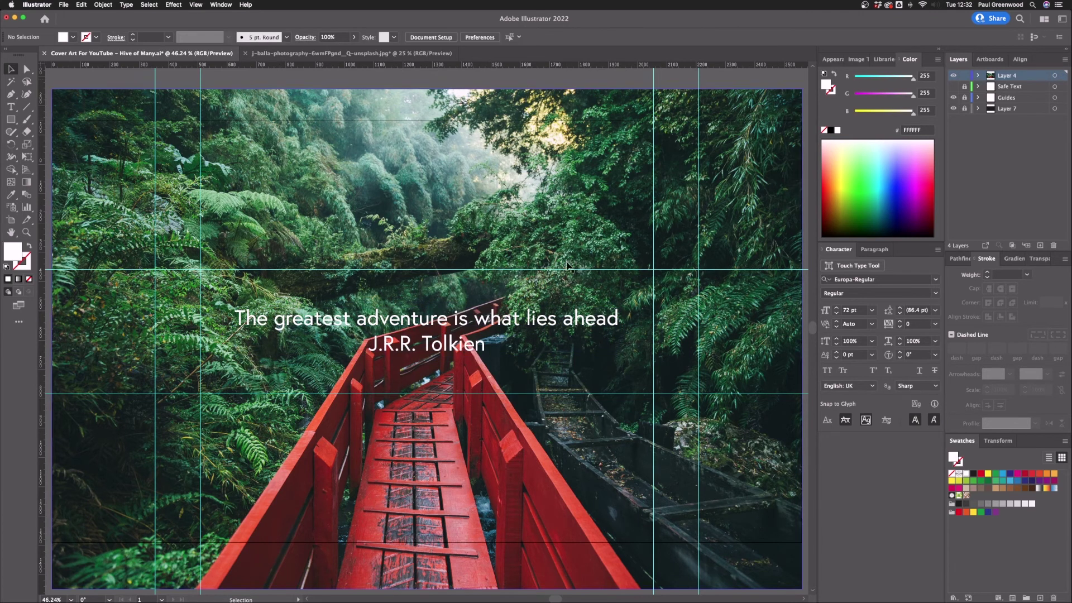
{"action": "left_click", "coordinate": [494, 77]}
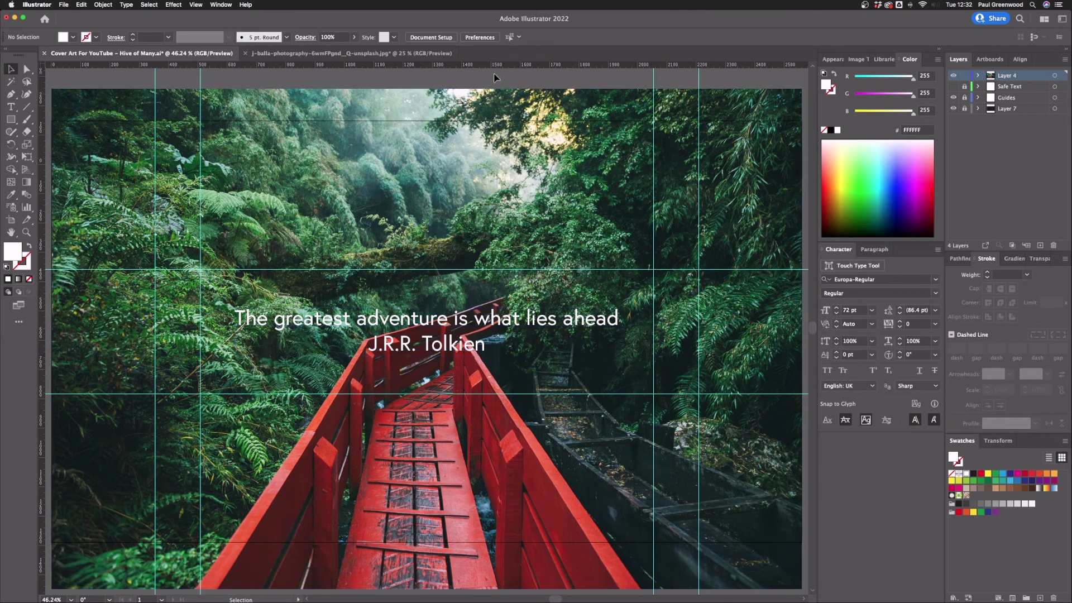
Reduce the quote to 60 pt and the J.R.R. Tolkien line to 36 pt.
{"action": "left_click", "coordinate": [426, 321]}
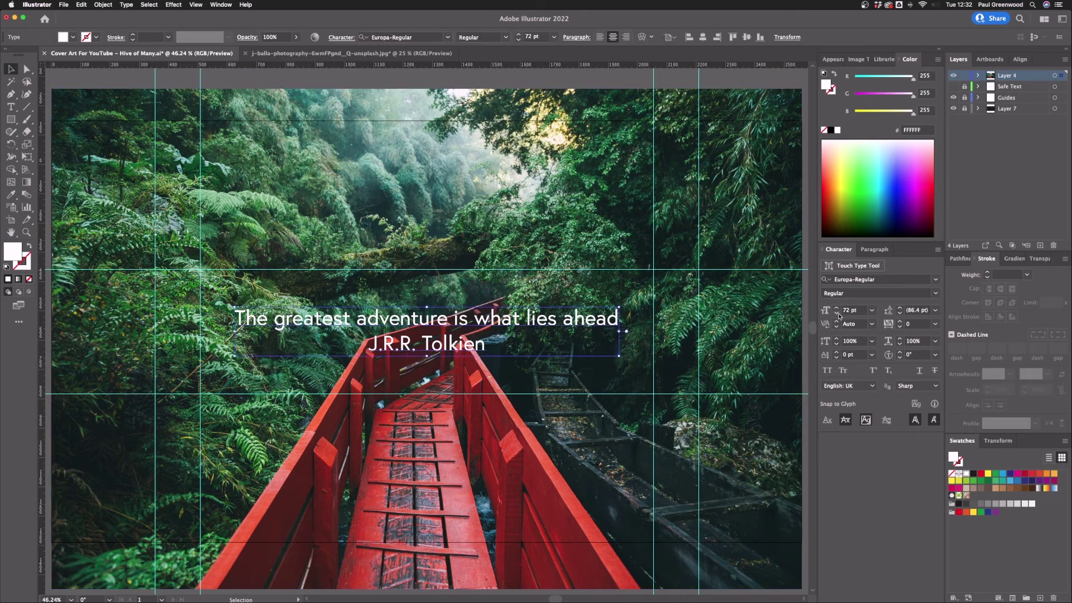
{"action": "left_click", "coordinate": [871, 310]}
{"action": "left_click", "coordinate": [886, 484]}
{"action": "triple_click", "coordinate": [426, 338]}
{"action": "left_click", "coordinate": [872, 310]}
{"action": "left_click", "coordinate": [899, 462]}
{"action": "left_click", "coordinate": [472, 325]}
{"action": "key", "text": "super+a"}
{"action": "key", "text": "Escape"}
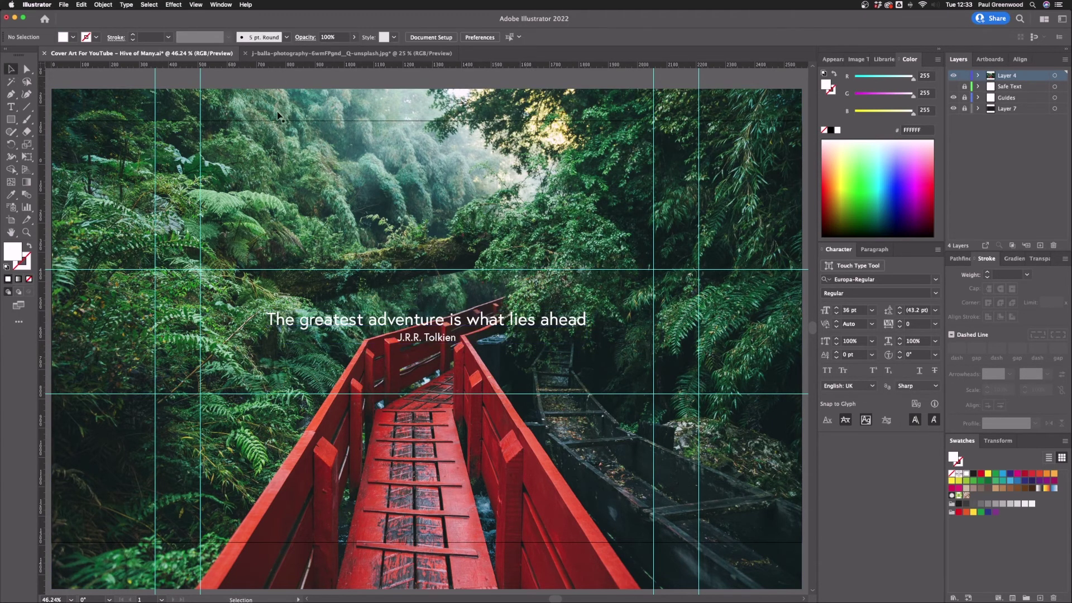
{"action": "left_click", "coordinate": [581, 73]}
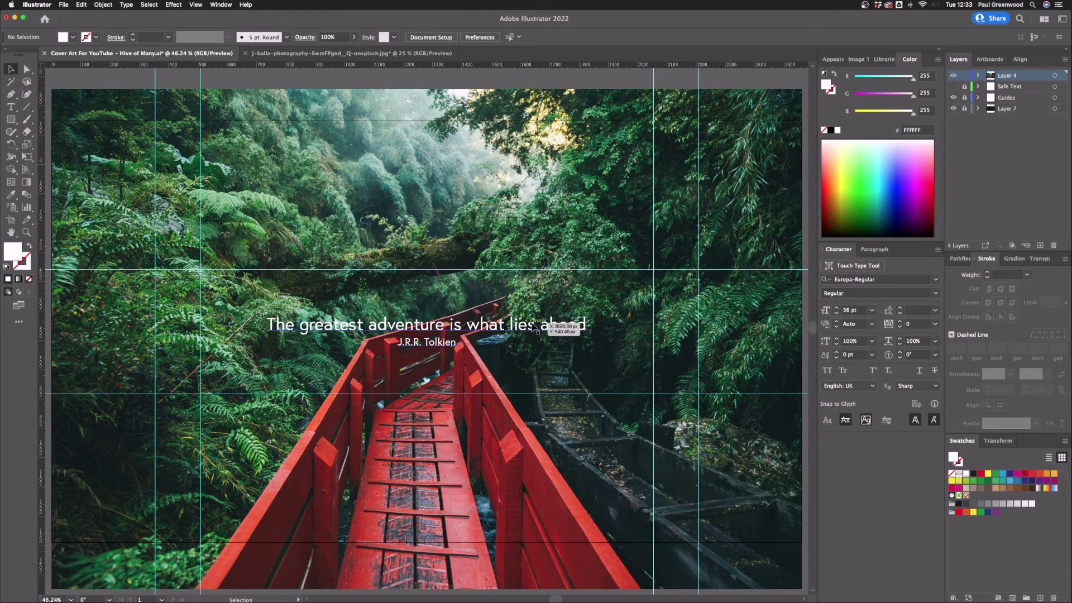
Reselect the quote block and then the bridge photo, zooming the view out.
{"action": "left_click", "coordinate": [554, 328]}
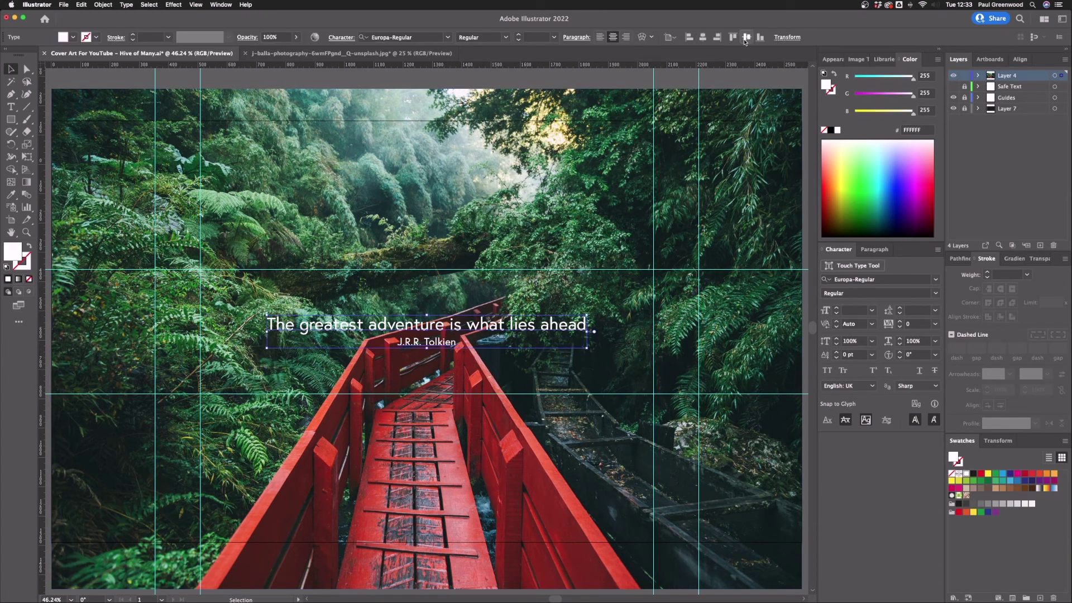
{"action": "left_click", "coordinate": [533, 296]}
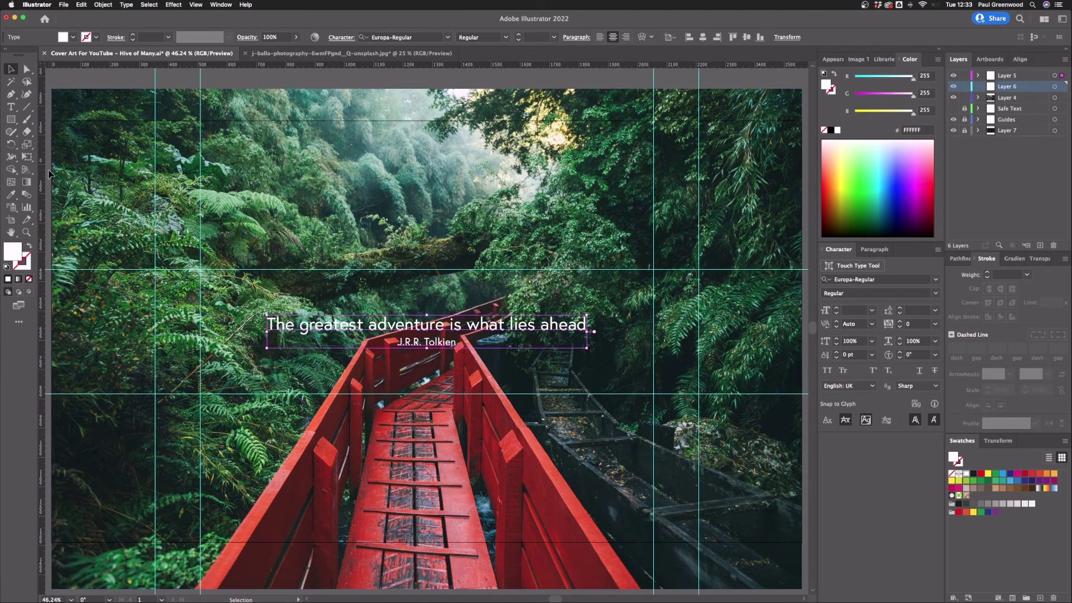
{"action": "key", "text": "super+minus"}
Draw an artboard-sized rectangle filled near-black 1D1D1B and lower its opacity to 30%.
{"action": "key", "text": "m"}
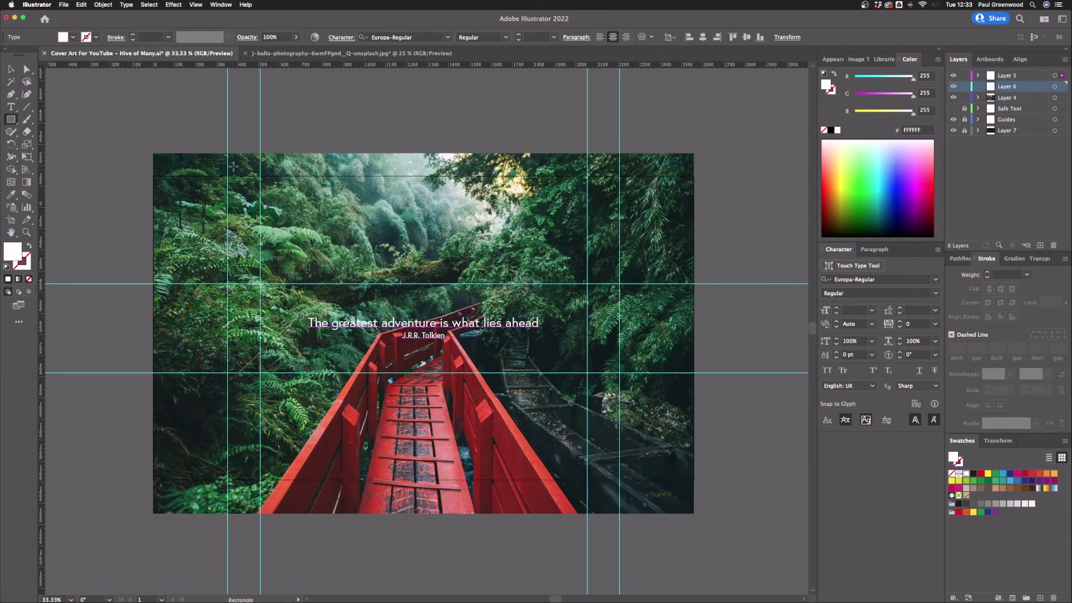
{"action": "left_click_drag", "start_coordinate": [154, 175], "coordinate": [694, 478]}
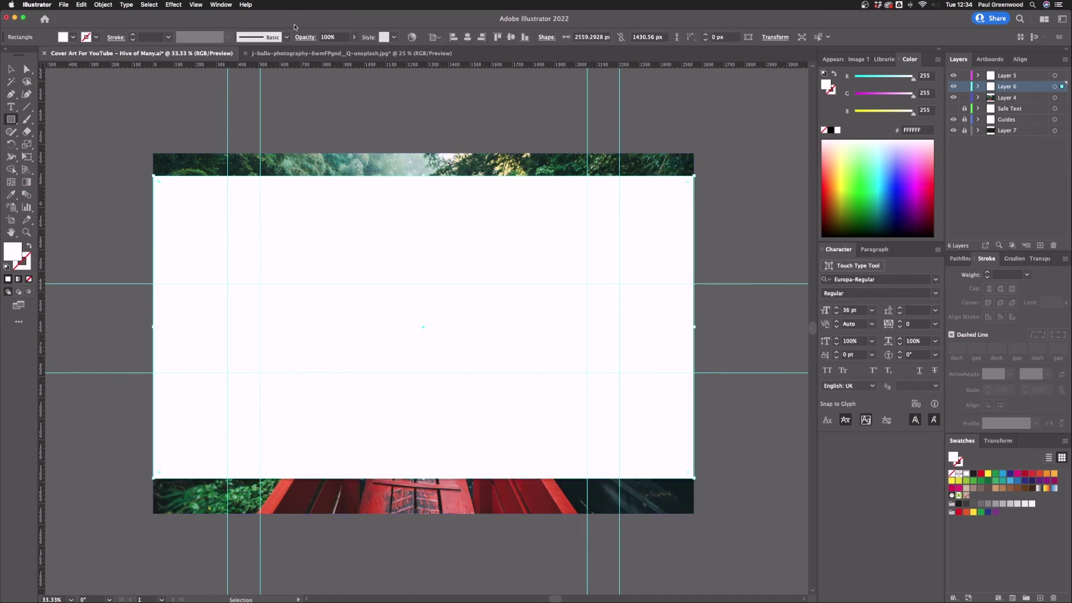
{"action": "left_click", "coordinate": [511, 36]}
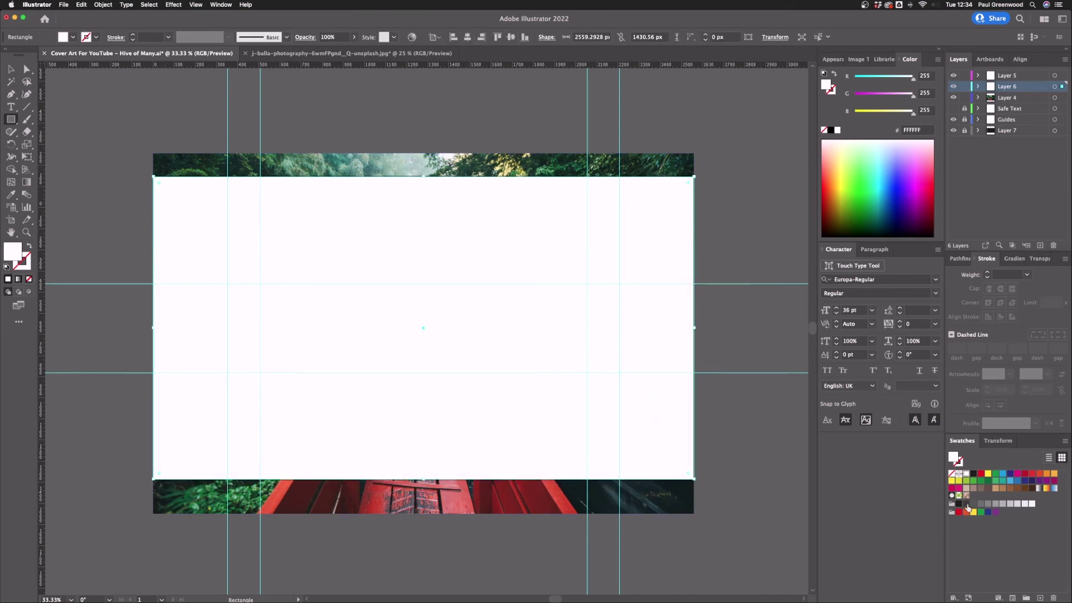
{"action": "left_click", "coordinate": [965, 503]}
{"action": "left_click", "coordinate": [958, 504]}
{"action": "left_click", "coordinate": [354, 37]}
{"action": "left_click_drag", "start_coordinate": [353, 49], "coordinate": [321, 51]}
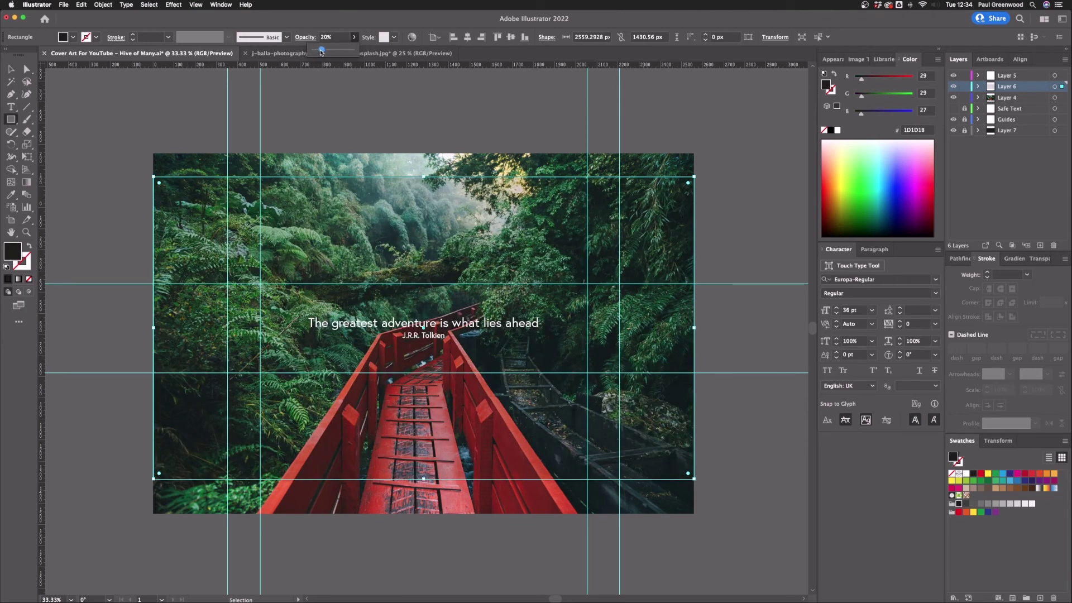
{"action": "key", "text": "v"}
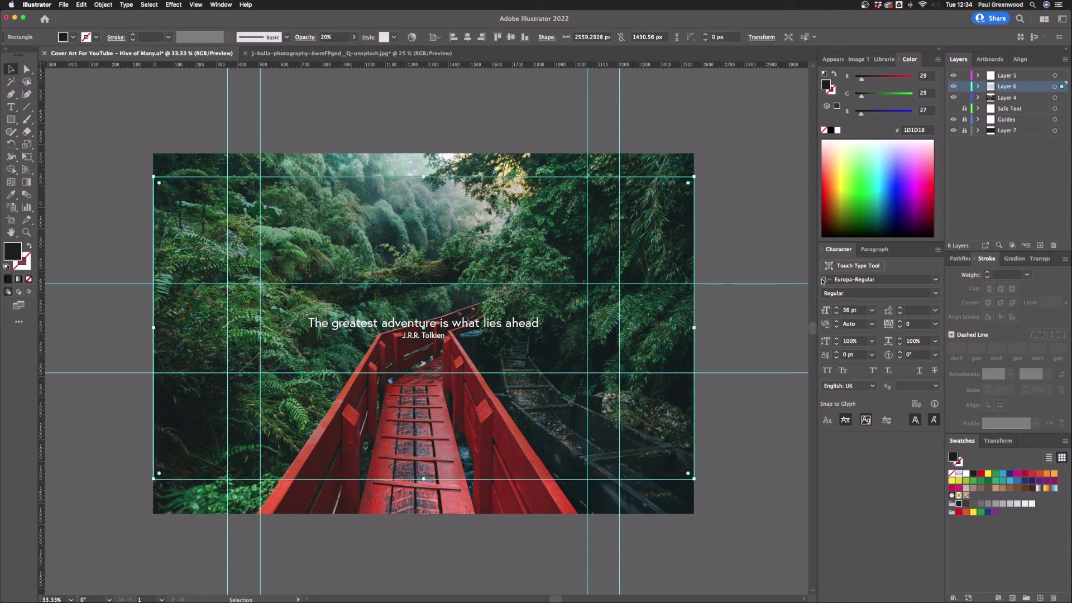
{"action": "left_click", "coordinate": [353, 38]}
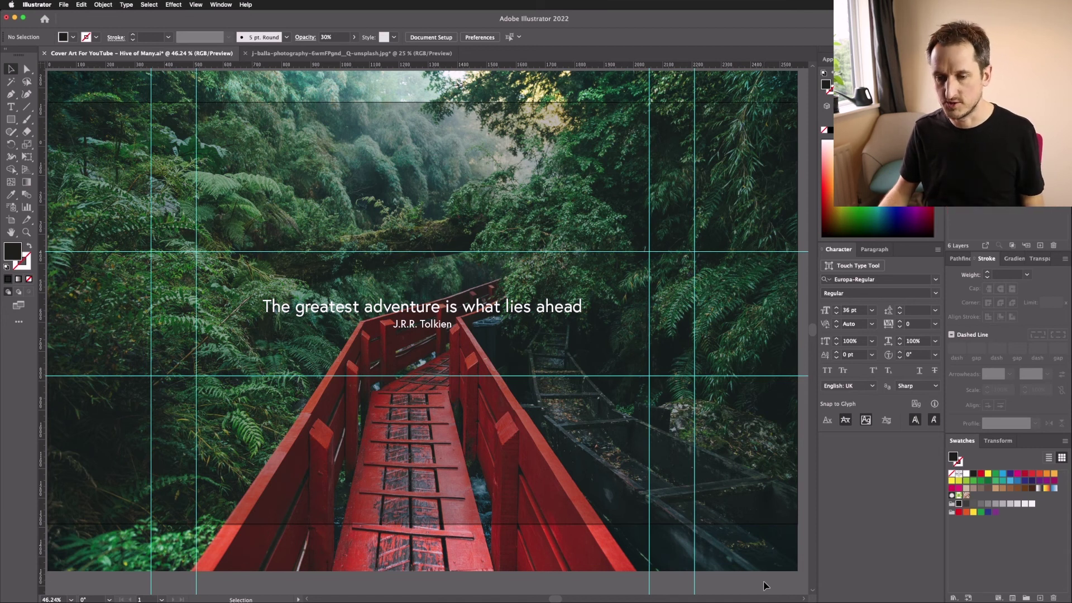
{"action": "left_click", "coordinate": [263, 186]}
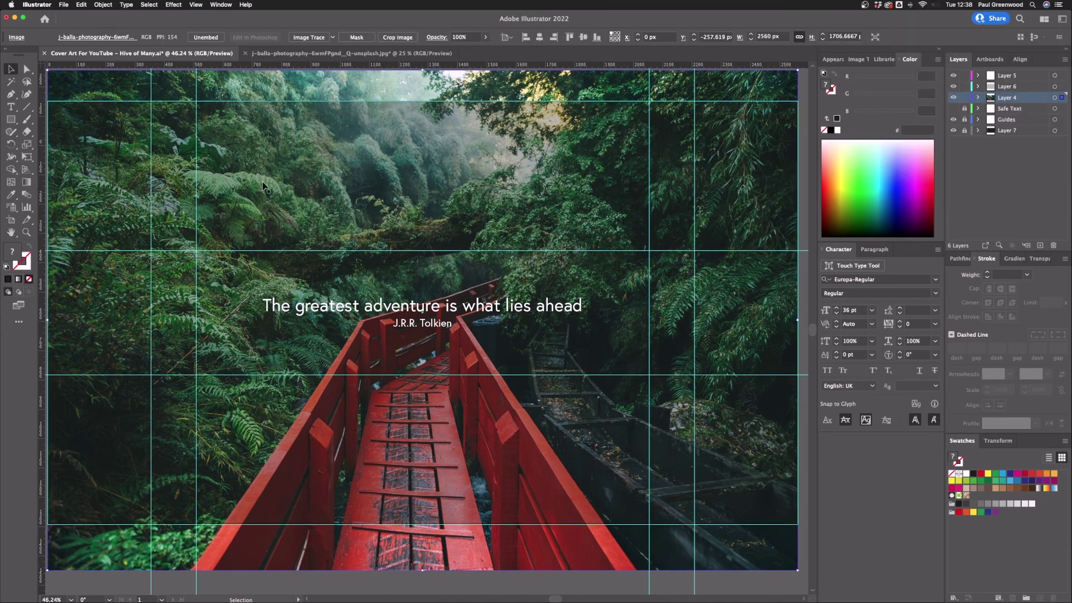
In Save for Web (Legacy), export the 2560 × 1440 banner as JPEG at 100% quality.
{"action": "left_click", "coordinate": [64, 5]}
{"action": "mouse_move", "coordinate": [112, 152]}
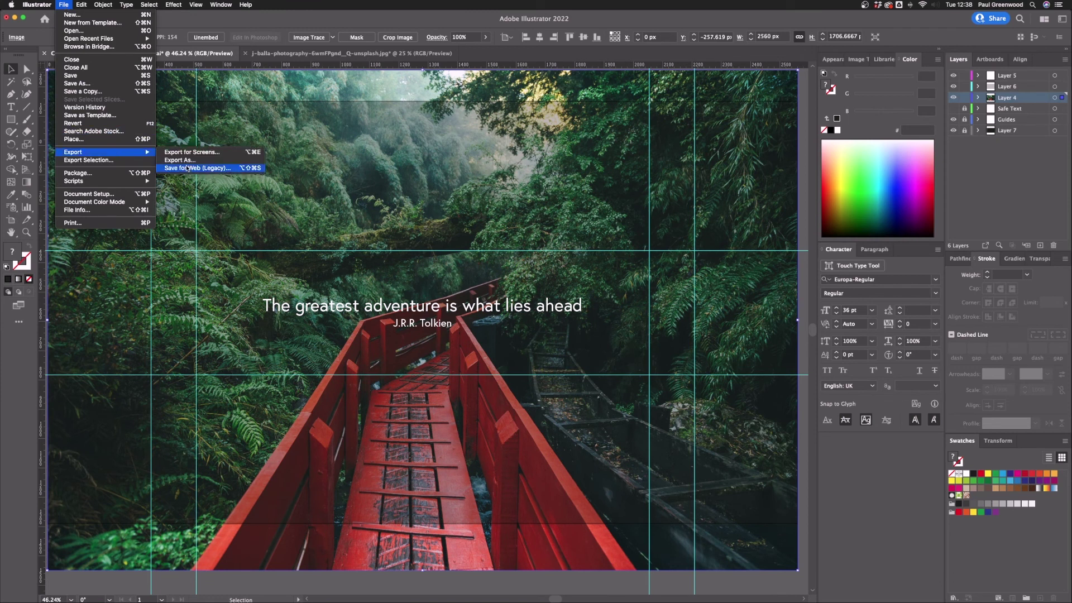
{"action": "left_click", "coordinate": [184, 168]}
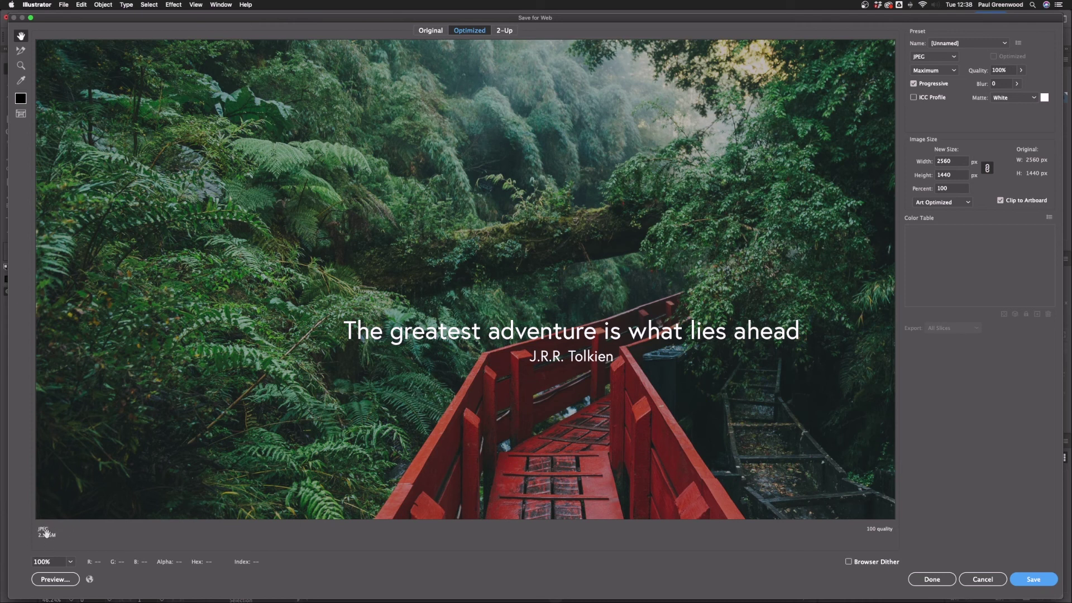
{"action": "left_click", "coordinate": [1020, 70]}
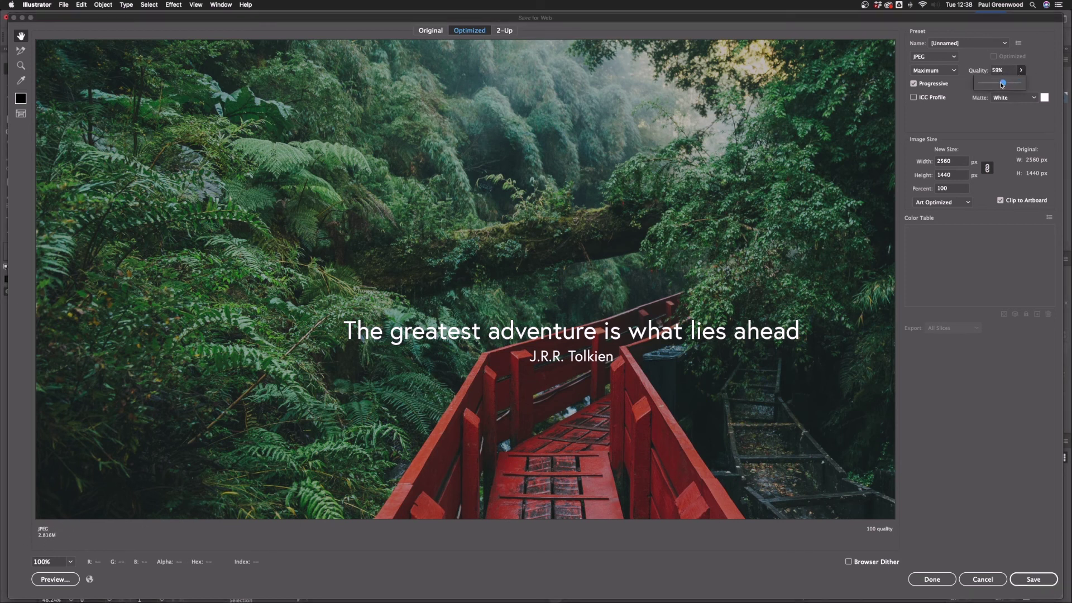
{"action": "left_click", "coordinate": [1003, 84]}
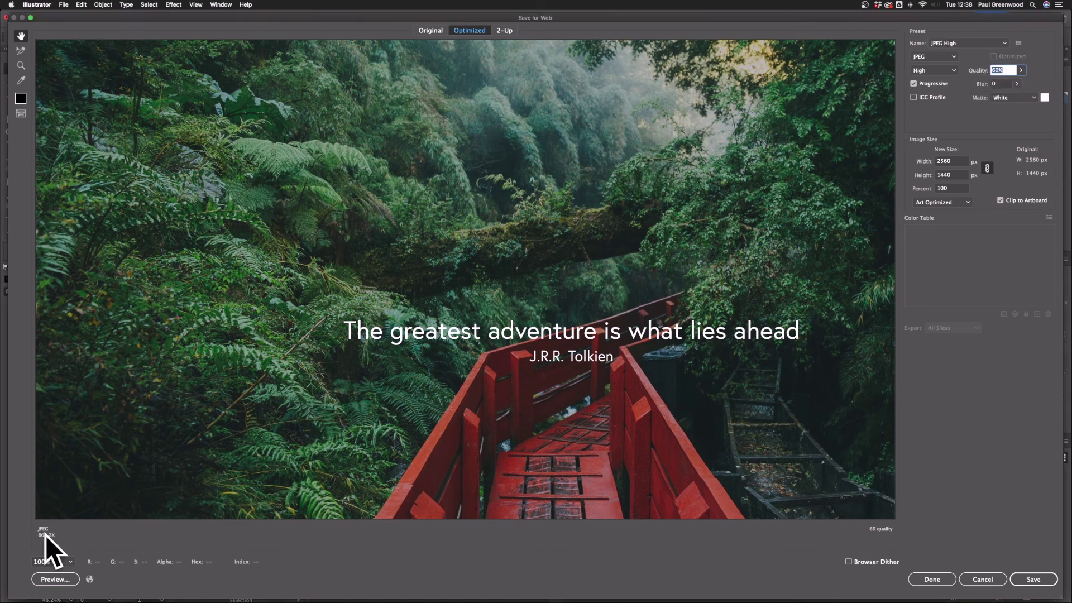
{"action": "left_click", "coordinate": [1021, 71]}
{"action": "left_click_drag", "start_coordinate": [1034, 82], "coordinate": [1034, 83]}
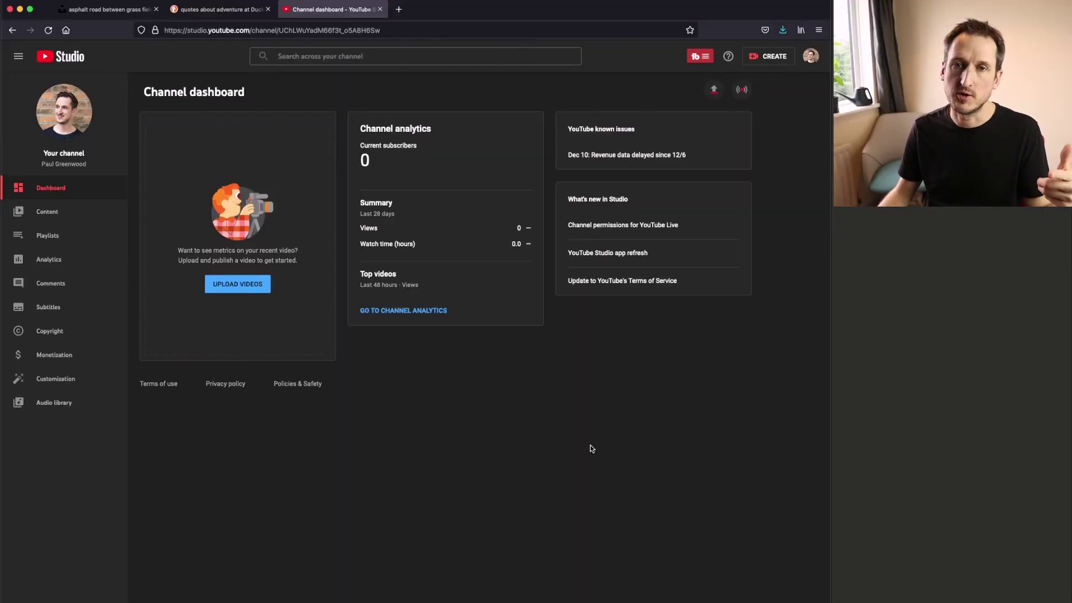
Go to Customization in YouTube Studio and show the Branding settings.
{"action": "left_click", "coordinate": [53, 379]}
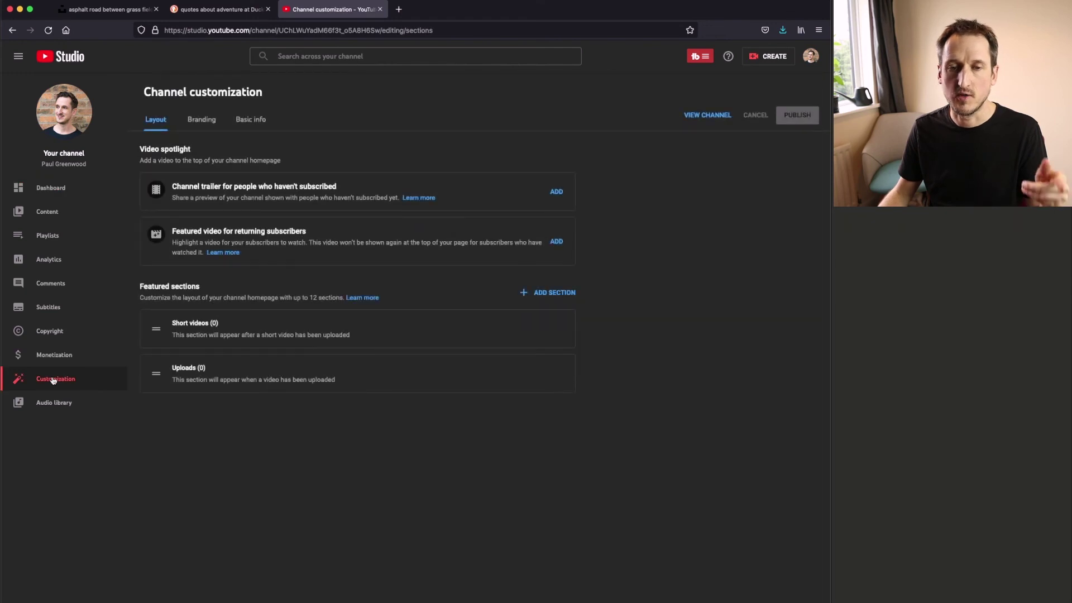
{"action": "left_click", "coordinate": [210, 118]}
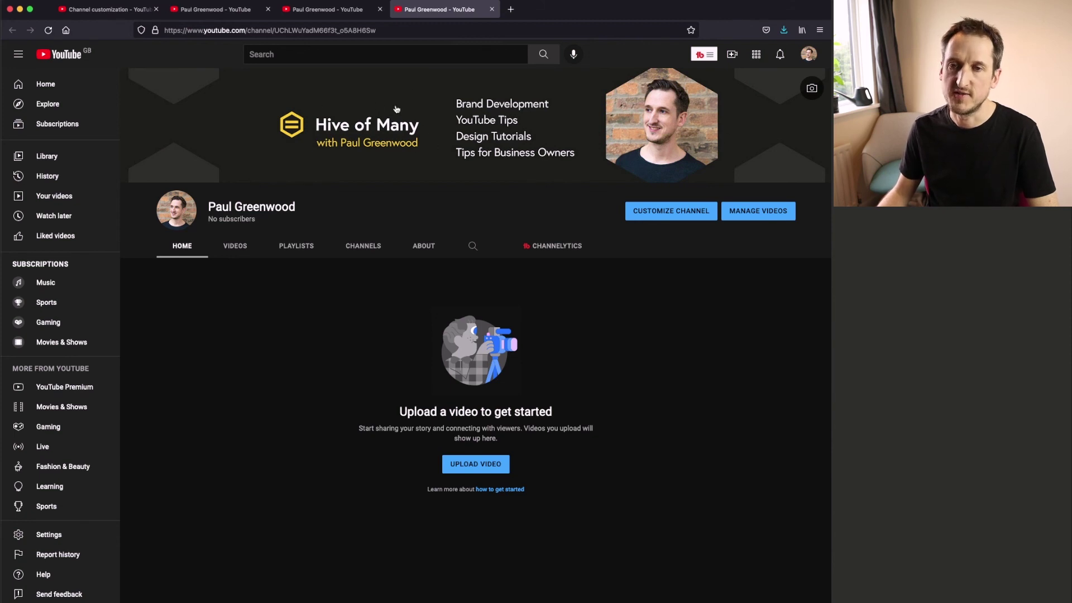
View the Camper Life banner tab, then the red-bridge Tolkien forest banner tab.
{"action": "left_click", "coordinate": [338, 14]}
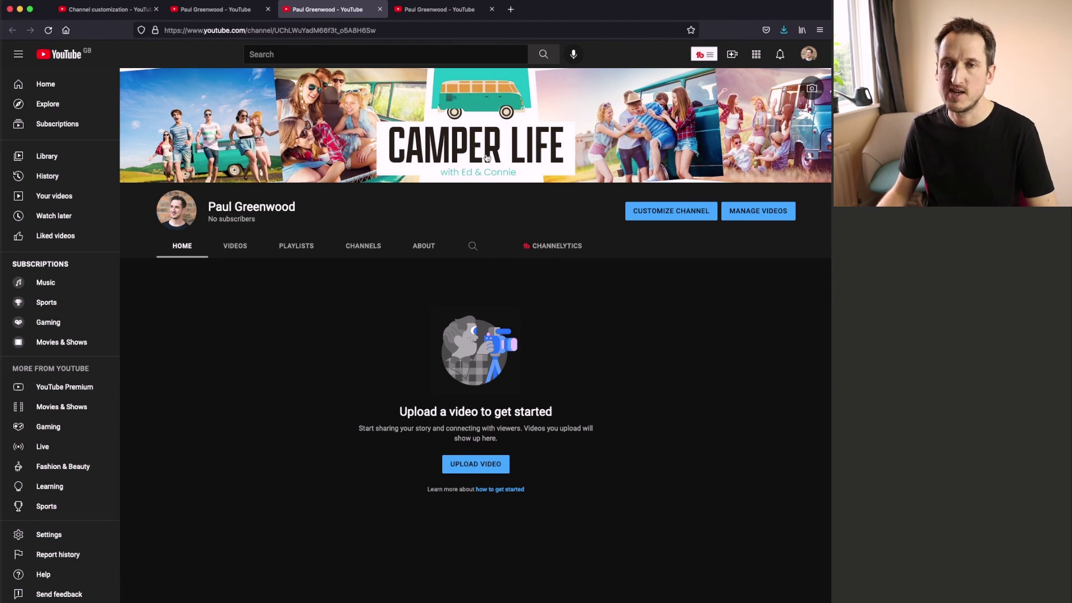
{"action": "left_click", "coordinate": [237, 15]}
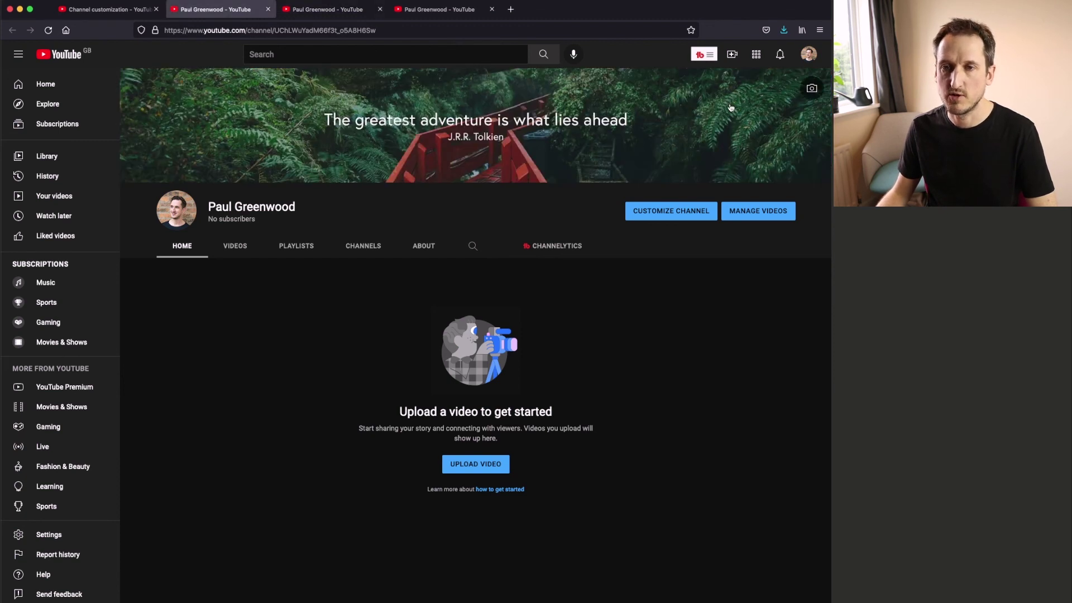